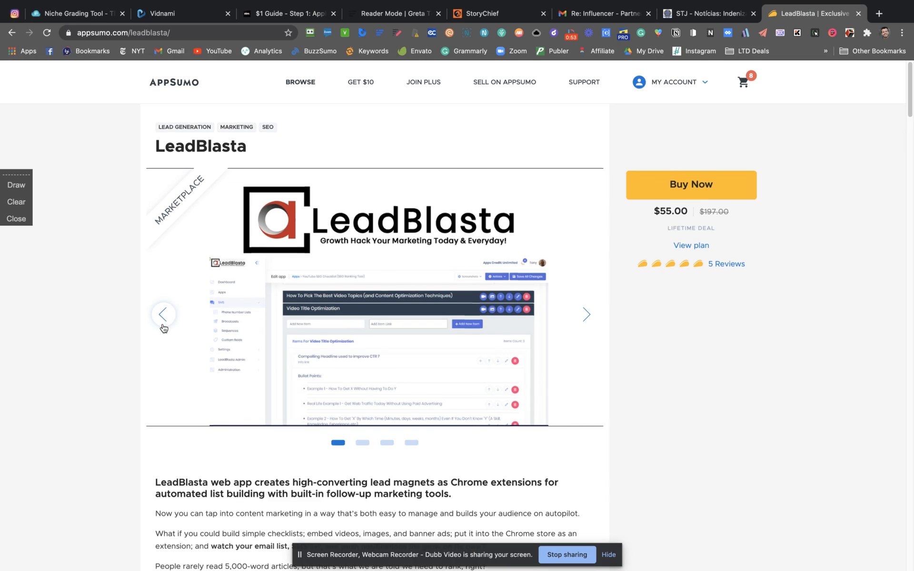
# Examine the deal terms, price and included features of the LeadBlasta offer on its AppSumo page
pyautogui.scroll(-10, 164, 328)
pyautogui.scroll(5, 163, 328)
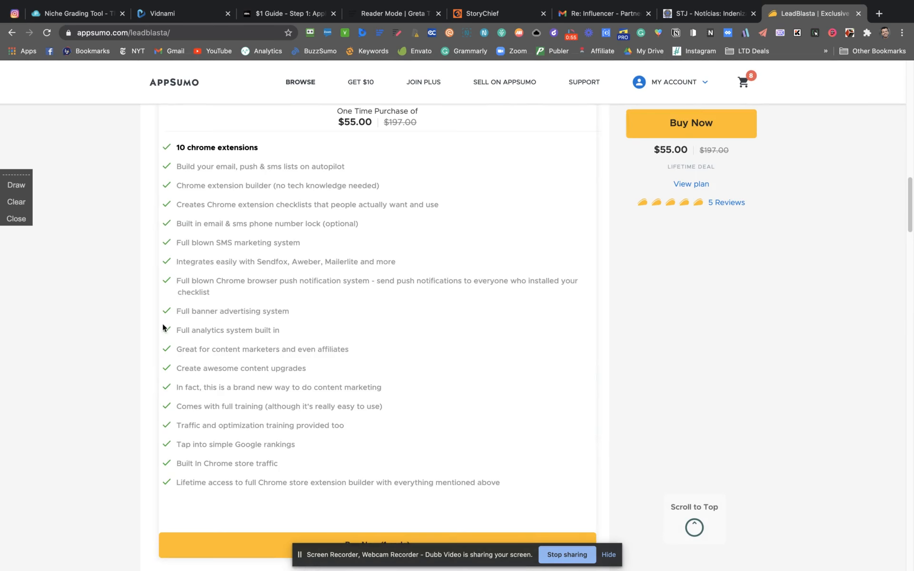
pyautogui.scroll(2, 163, 327)
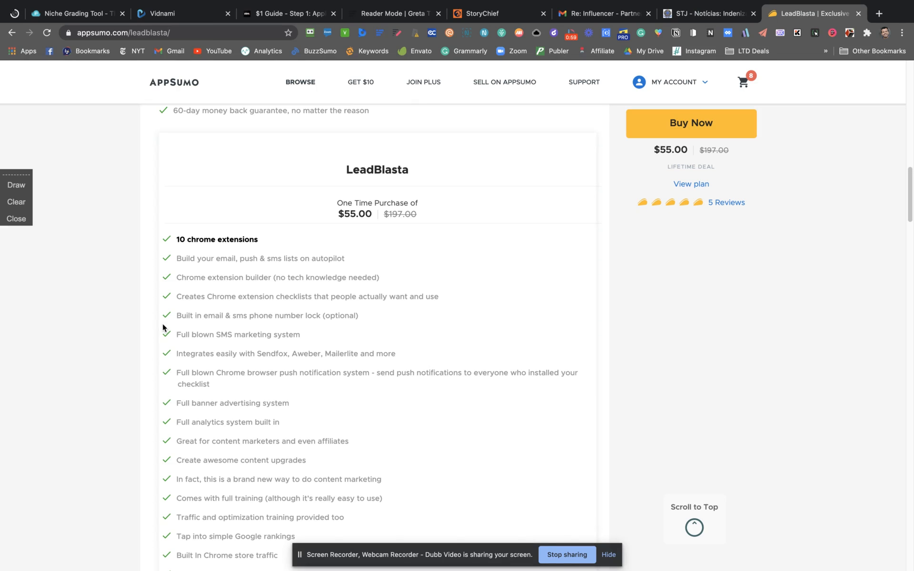
pyautogui.scroll(3, 162, 327)
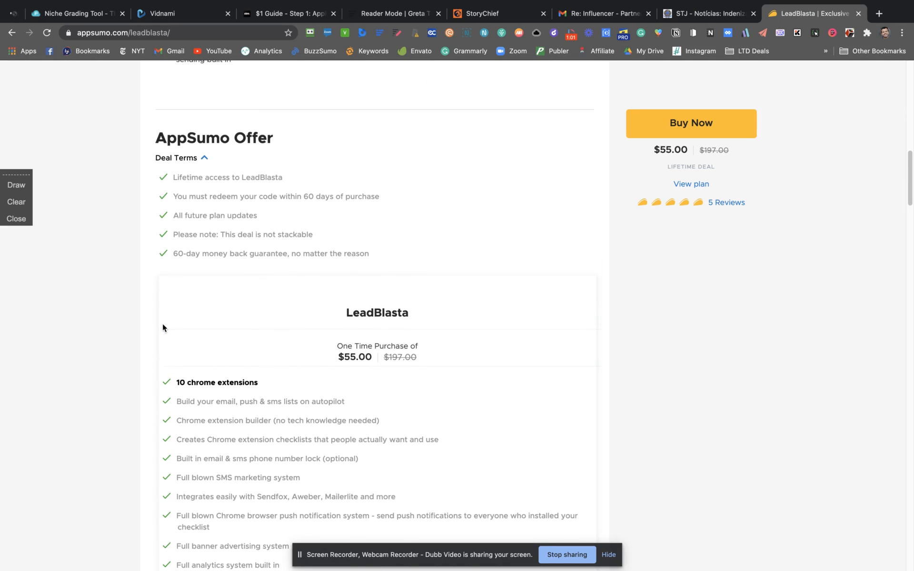
pyautogui.scroll(-1, 163, 328)
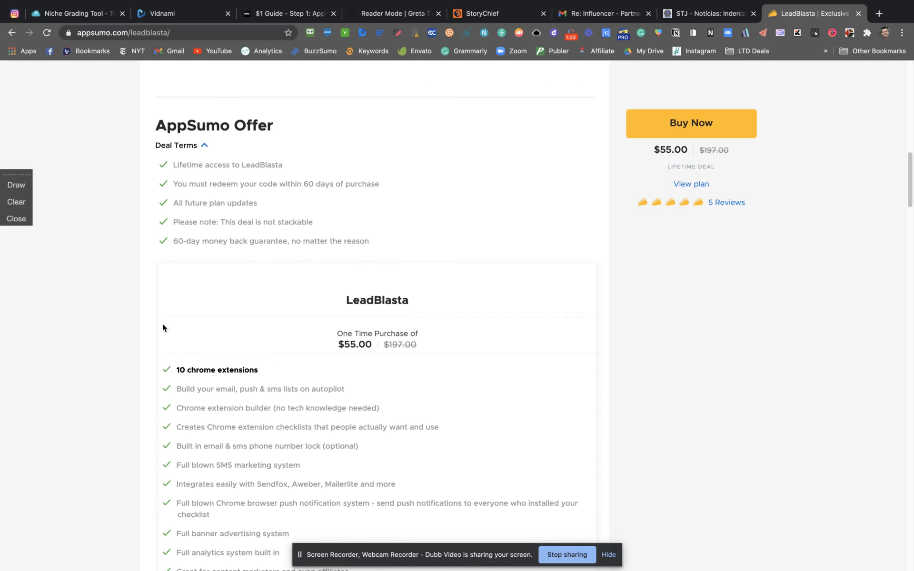
pyautogui.scroll(-4, 162, 327)
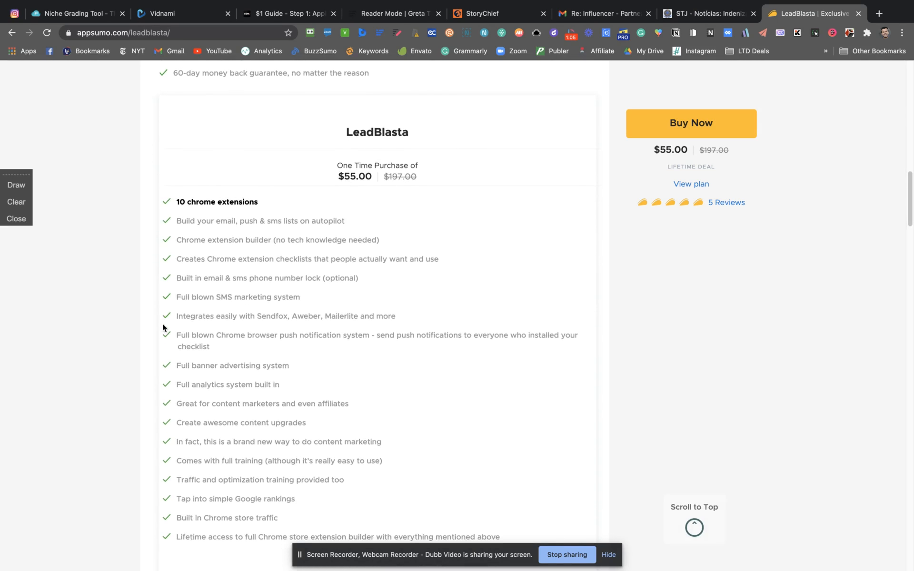
pyautogui.scroll(-1, 162, 325)
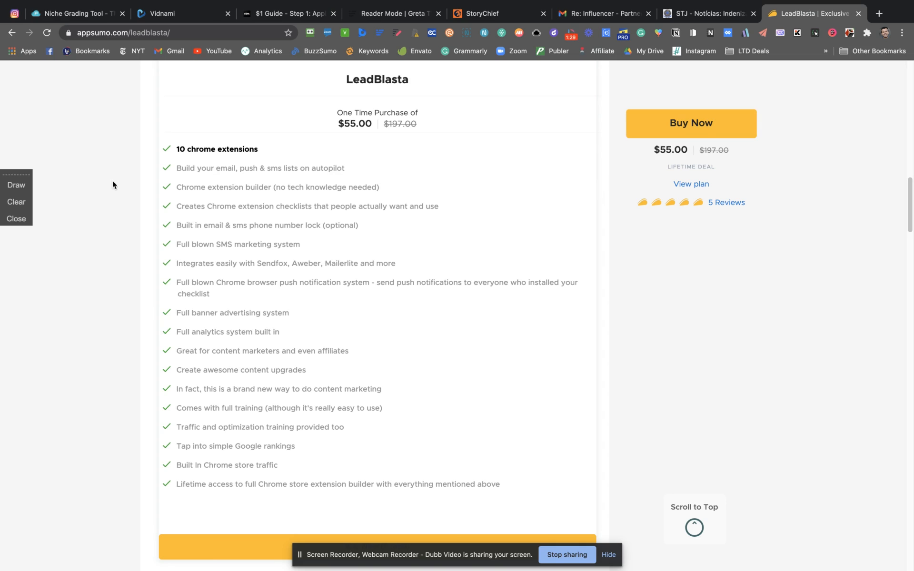
# Go to leadblasta.com and log in to reach the account dashboard
pyautogui.click(241, 37)
pyautogui.write('lad')
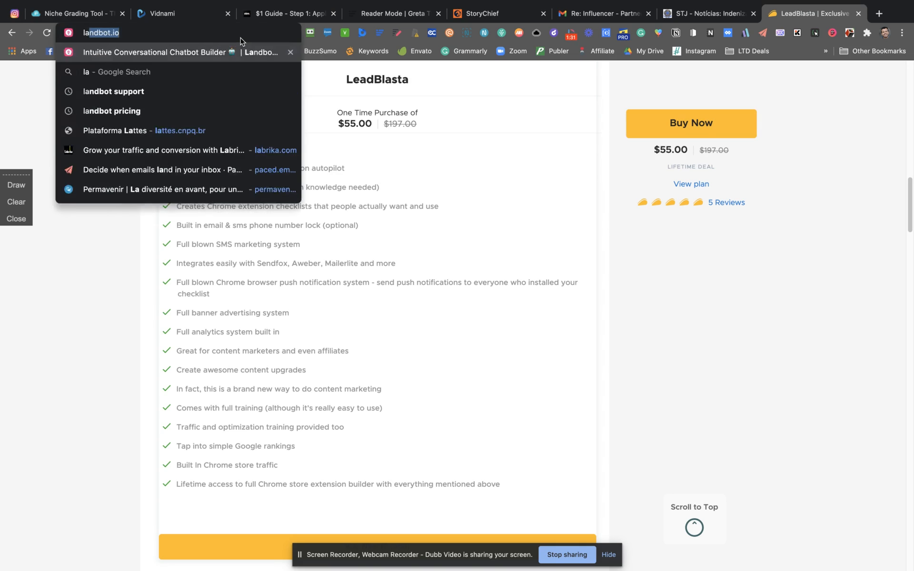
pyautogui.press('BackSpace')
pyautogui.press('BackSpace')
pyautogui.write('ead')
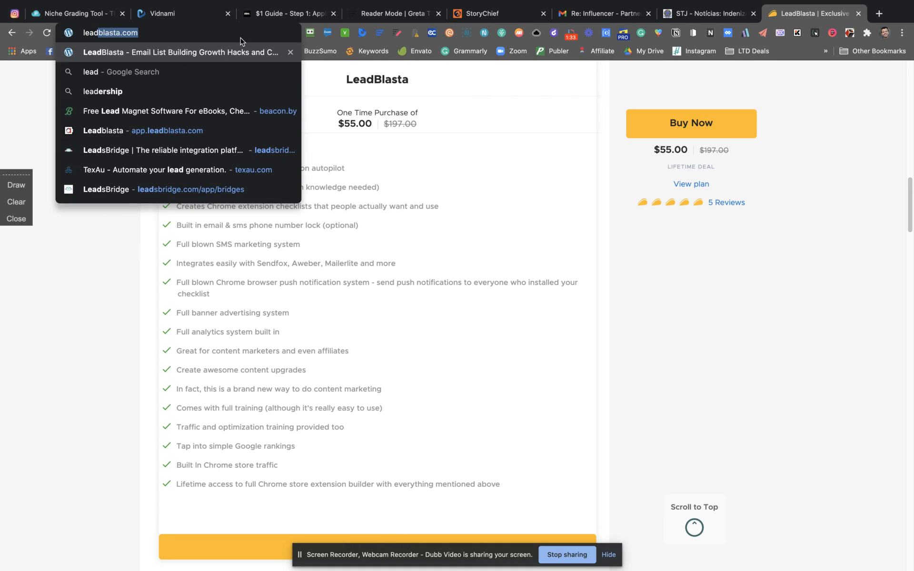
pyautogui.press('Return')
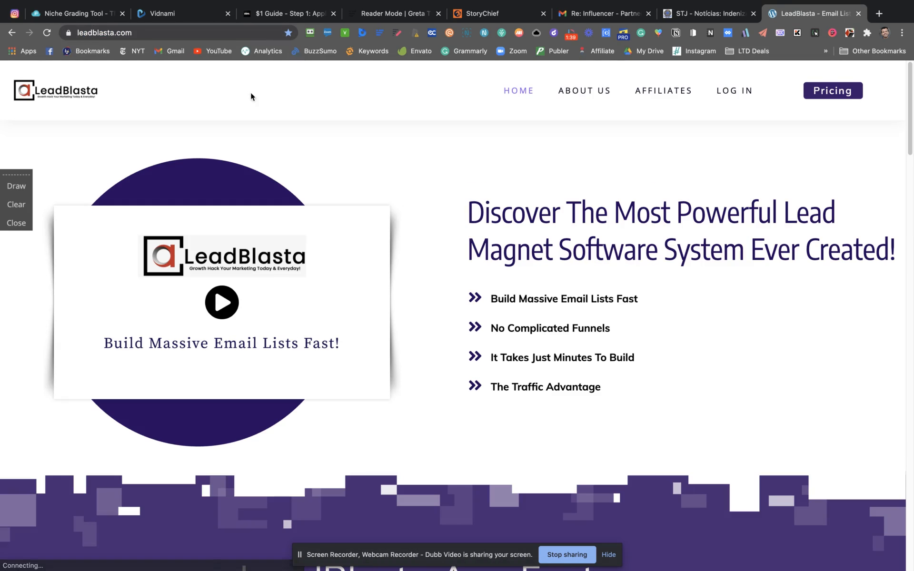
pyautogui.click(726, 120)
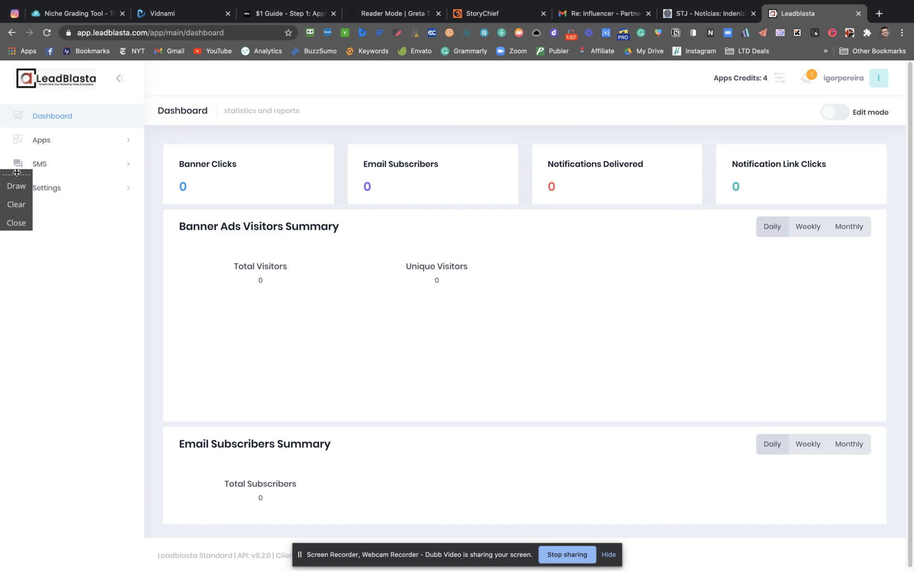
# Move the drawing overlay off the navigation entries, and check the account options and the notifications list
pyautogui.moveTo(17, 172)
pyautogui.mouseDown()
pyautogui.moveTo(121, 206)
pyautogui.moveTo(2, 430)
pyautogui.moveTo(17, 428)
pyautogui.mouseUp()
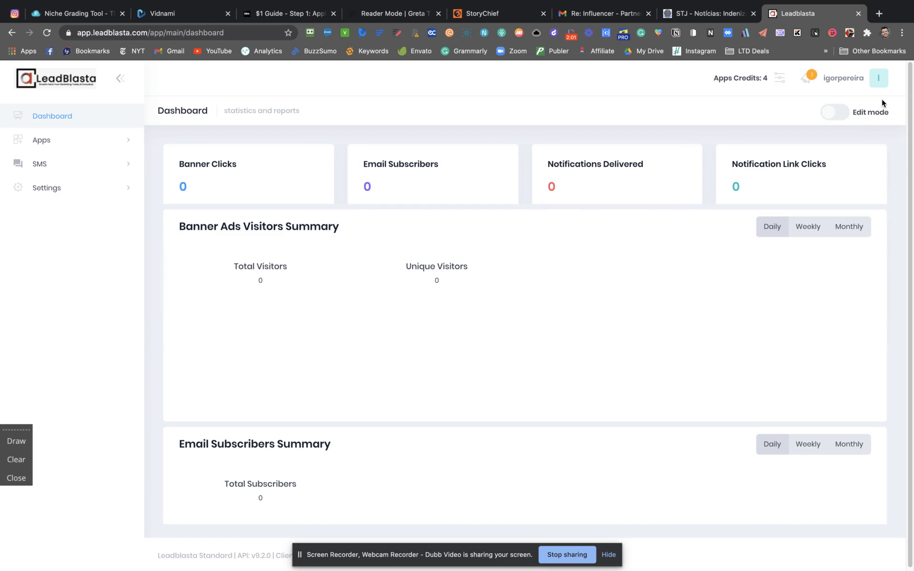
pyautogui.click(878, 77)
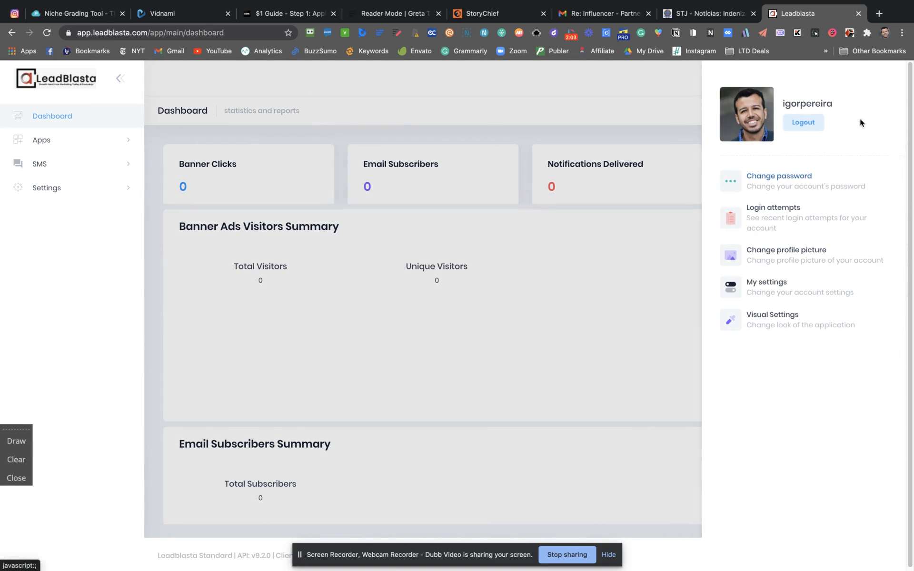
pyautogui.click(631, 352)
pyautogui.click(808, 84)
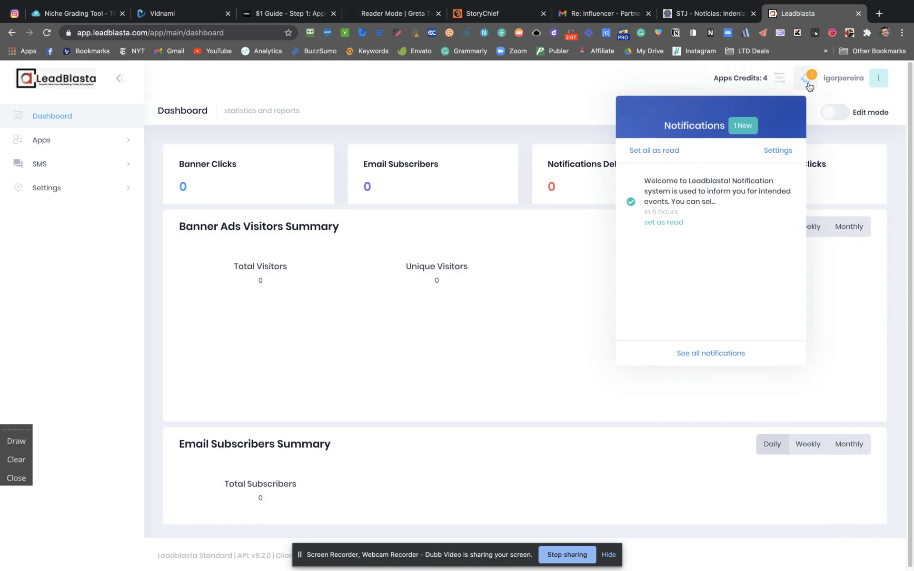
pyautogui.click(810, 87)
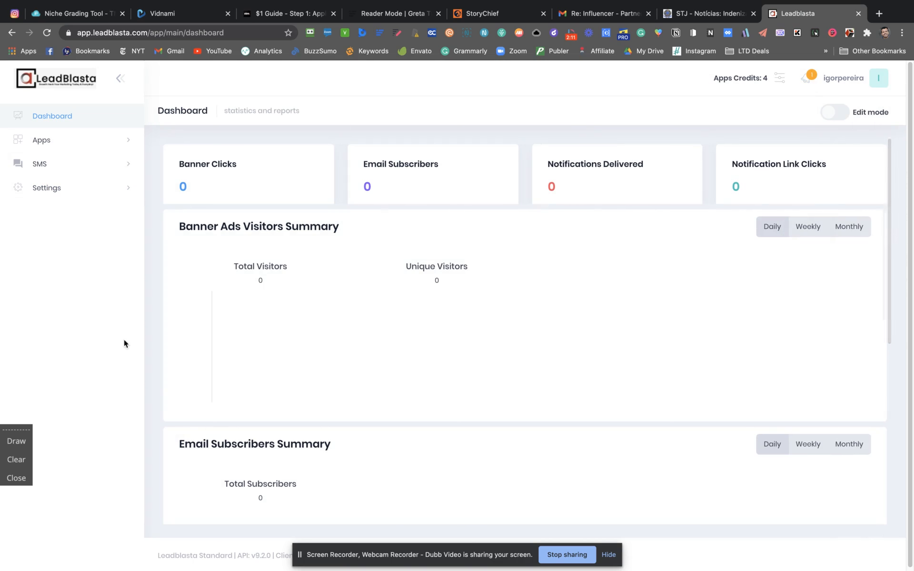
# Expand the Apps and SMS sections of the navigation and open the Apps list
pyautogui.click(66, 141)
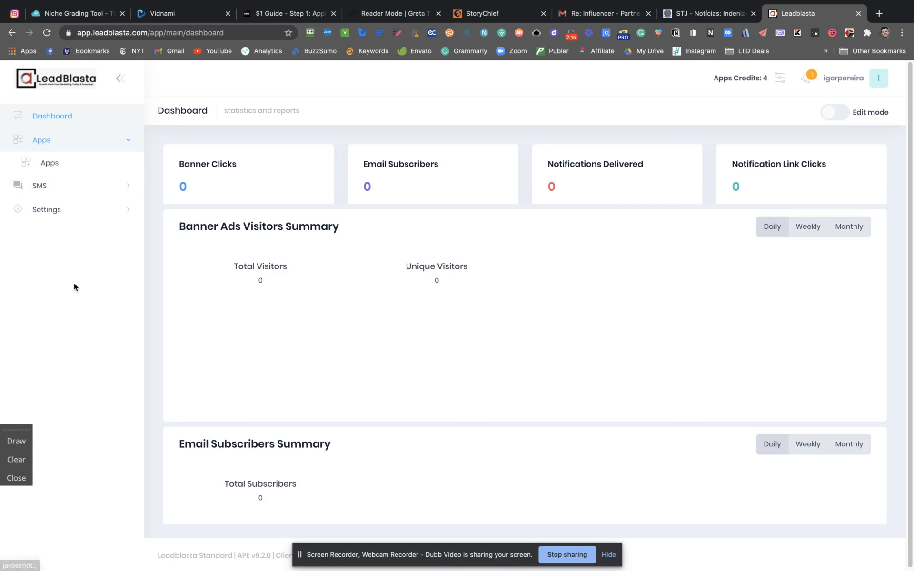
pyautogui.click(60, 189)
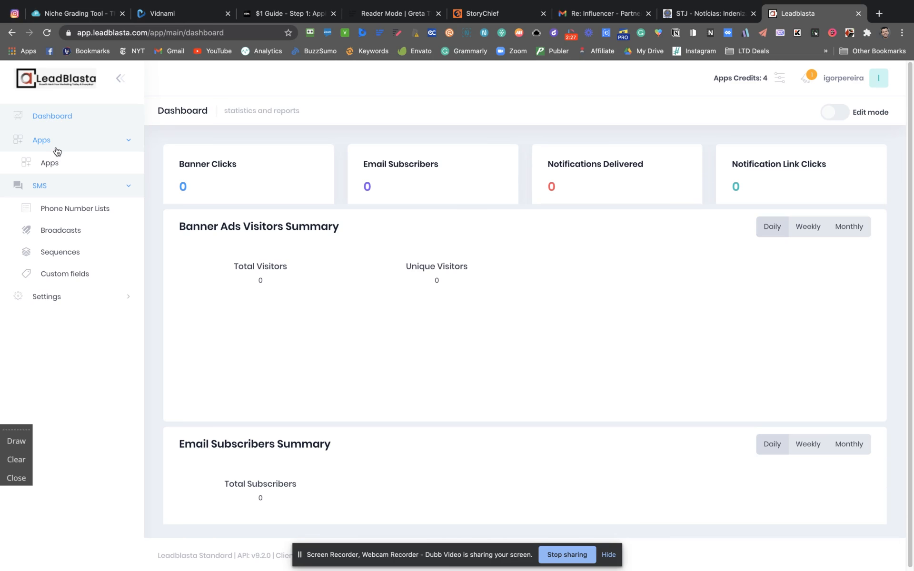
pyautogui.click(61, 164)
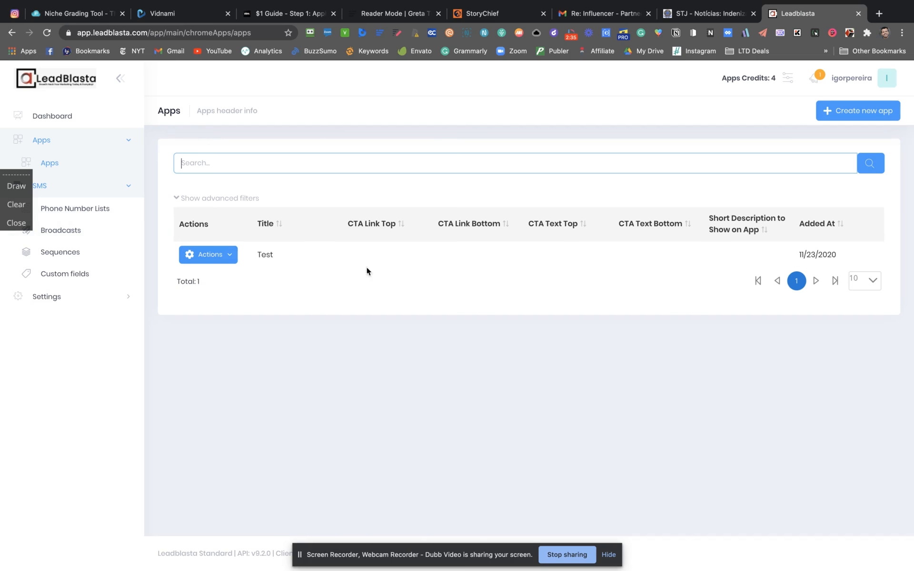
# Review the new app form's package choices and fields, closing it without creating an app
pyautogui.click(856, 111)
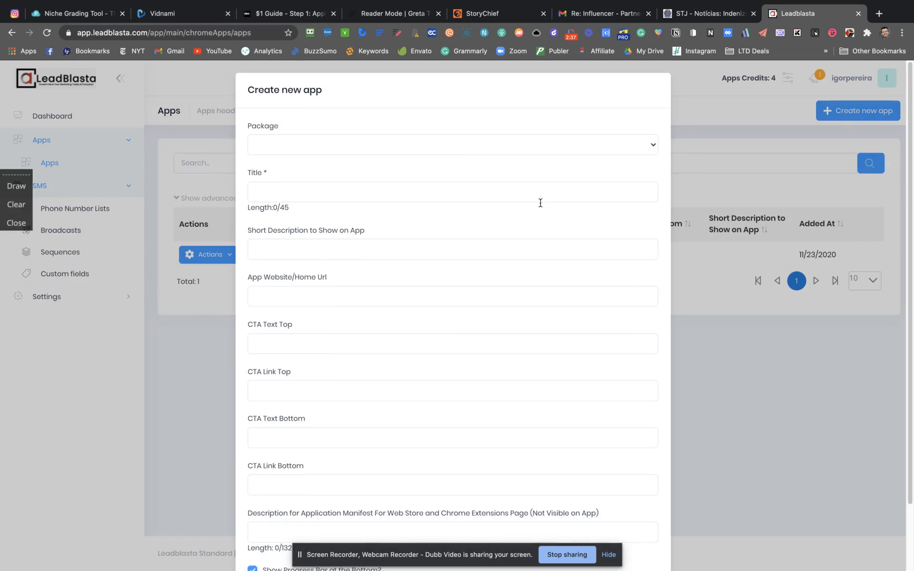
pyautogui.scroll(-2, 452, 286)
pyautogui.scroll(2, 451, 287)
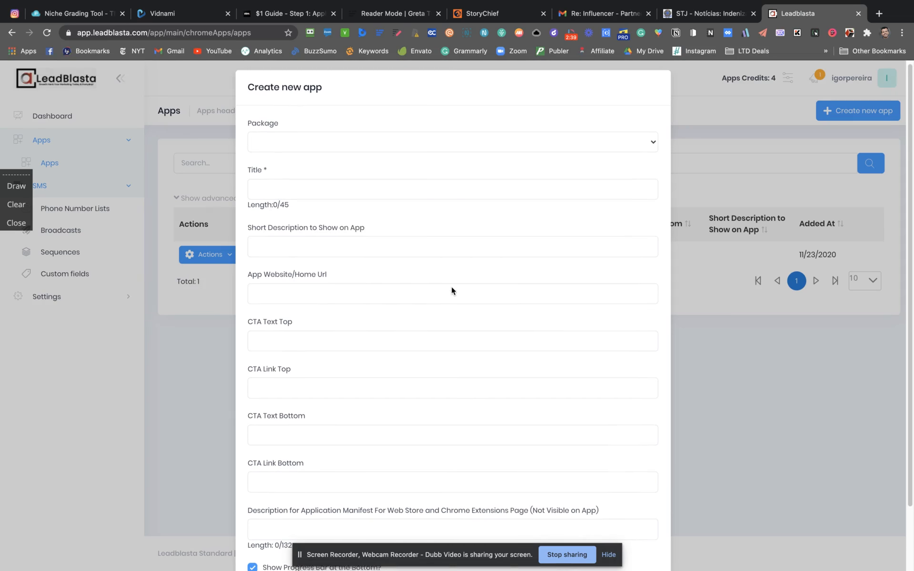
pyautogui.click(378, 139)
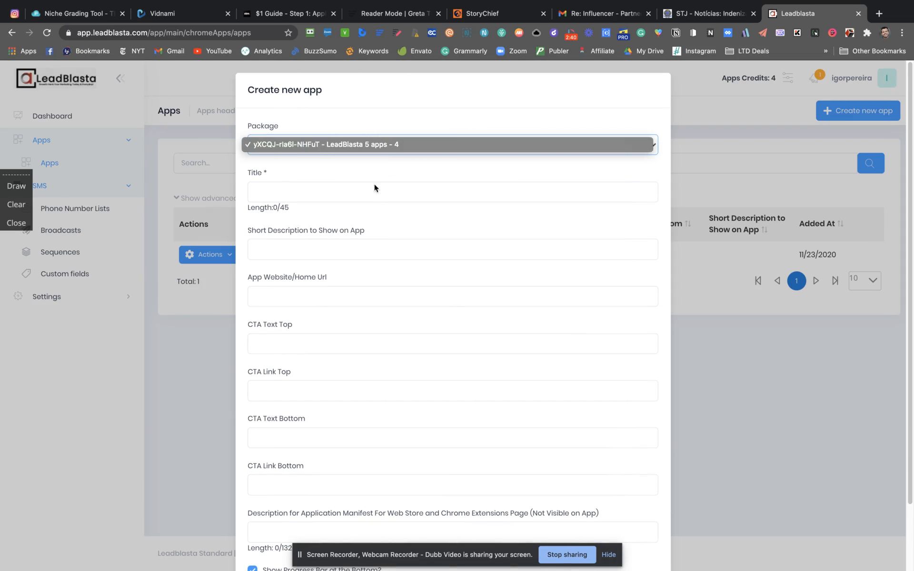
pyautogui.click(390, 106)
pyautogui.scroll(-2, 560, 306)
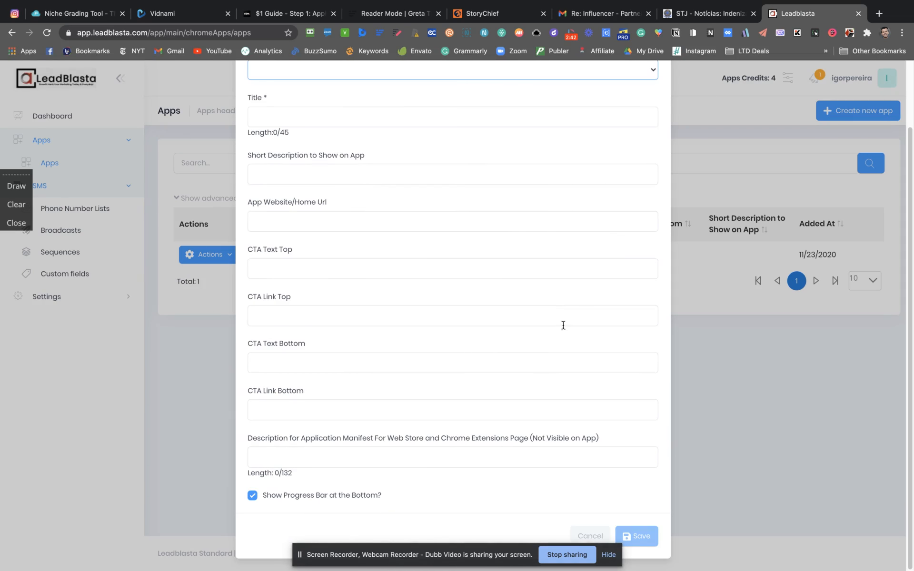
pyautogui.click(588, 536)
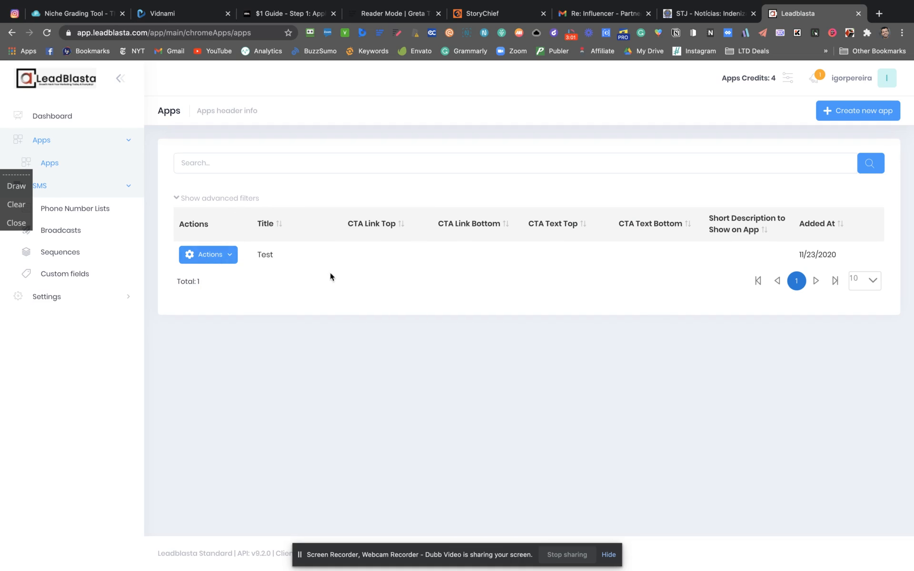
# Open the Test app for editing and examine its App Info fields and checkbox options
pyautogui.click(221, 255)
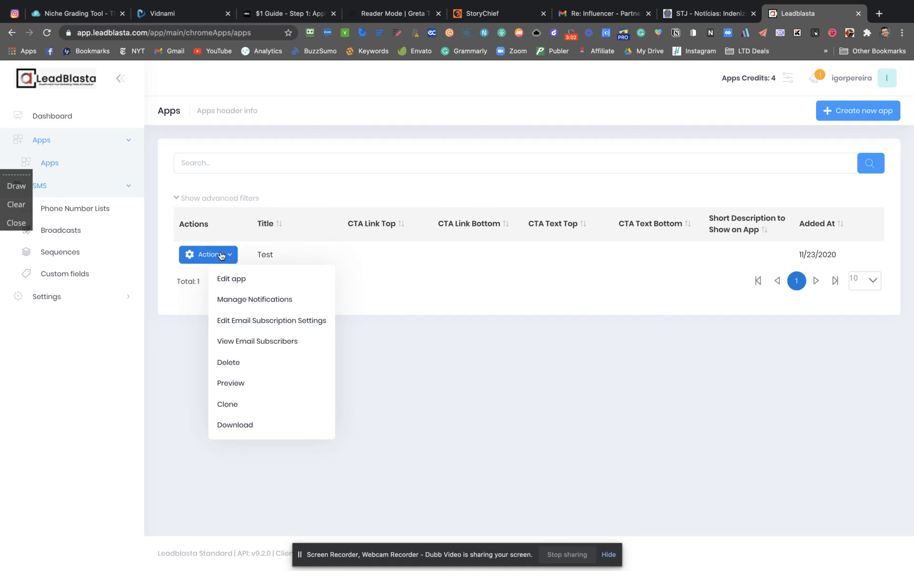
pyautogui.click(233, 281)
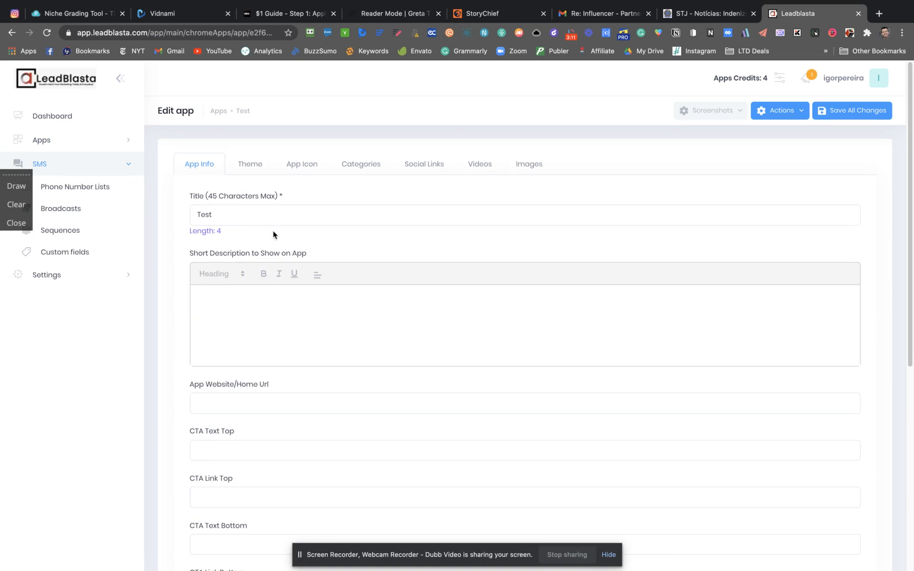
pyautogui.scroll(-3, 213, 321)
pyautogui.scroll(-1, 234, 362)
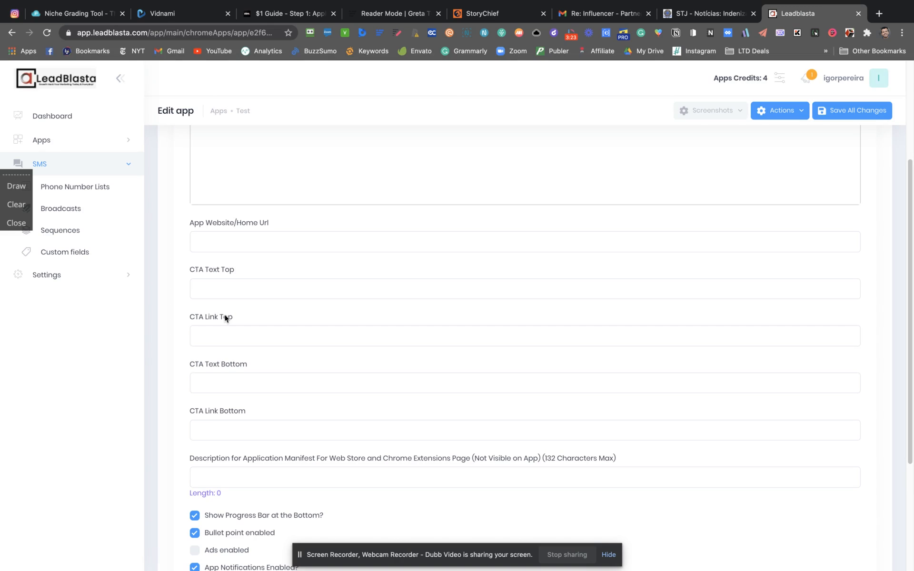
pyautogui.scroll(-2, 224, 314)
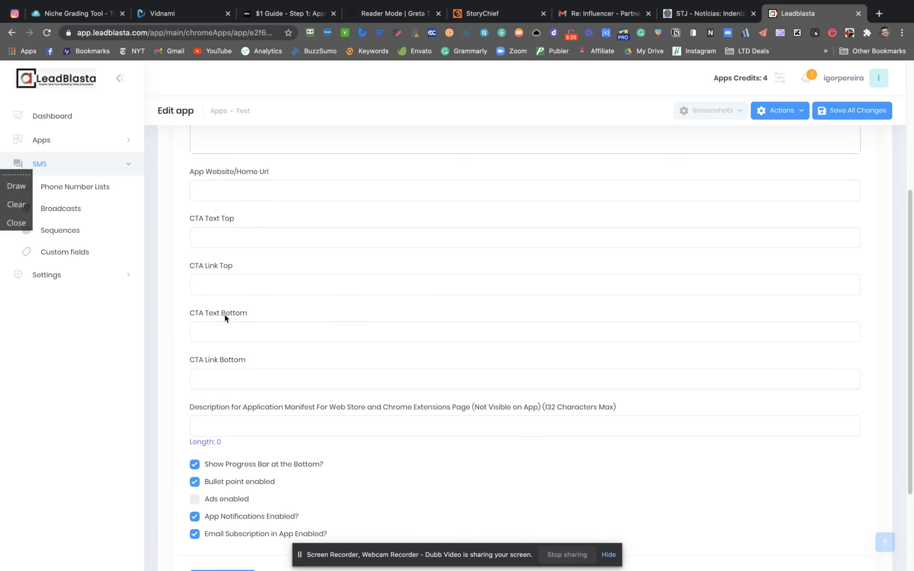
pyautogui.scroll(-3, 161, 323)
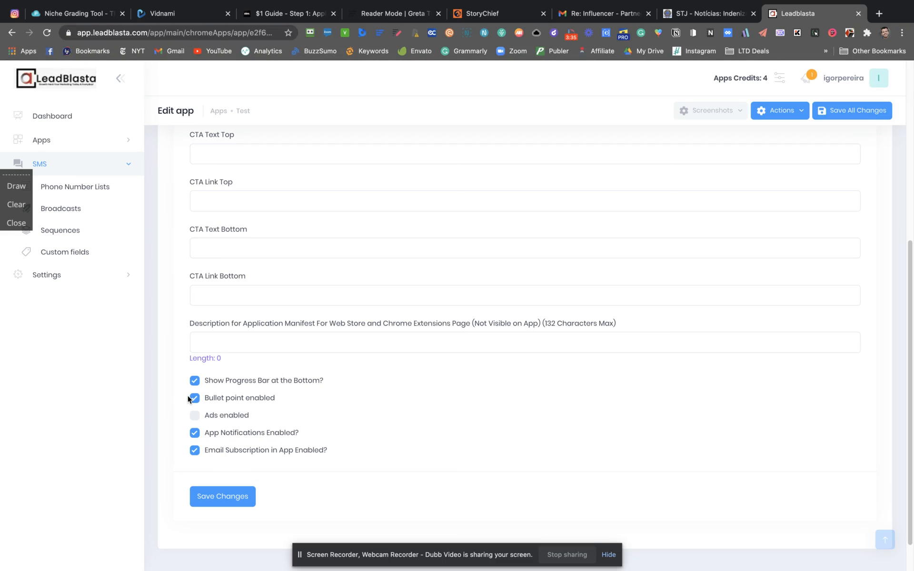
pyautogui.scroll(8, 188, 399)
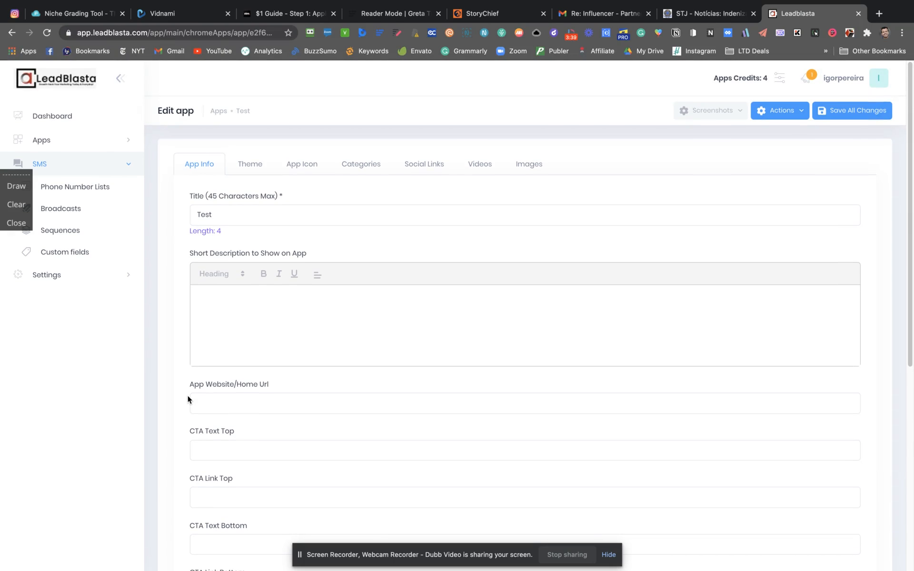
# Show the YouTube SEO Checklist extension as an example and compare it with the Test app's App Info fields
pyautogui.click(850, 33)
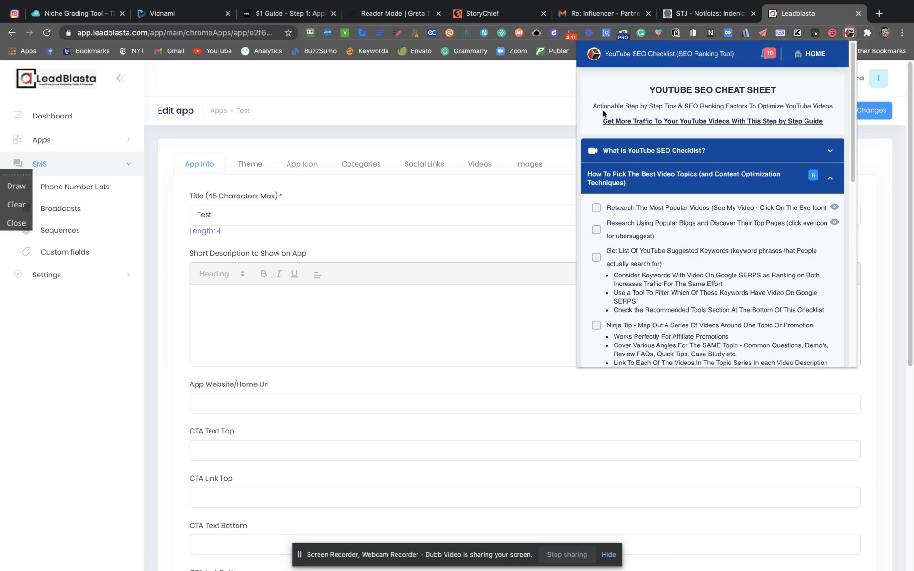
pyautogui.scroll(-3, 467, 305)
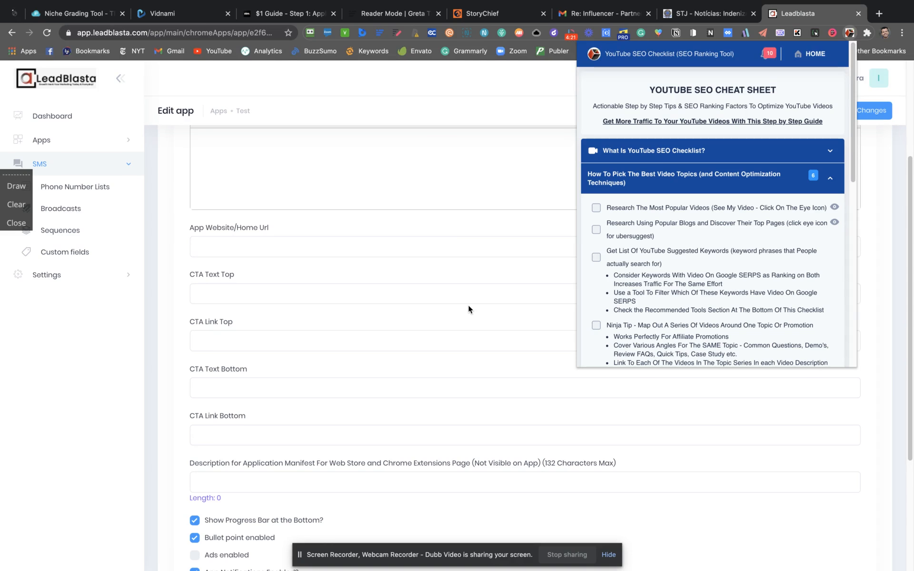
pyautogui.scroll(-1, 468, 308)
pyautogui.scroll(-3, 469, 308)
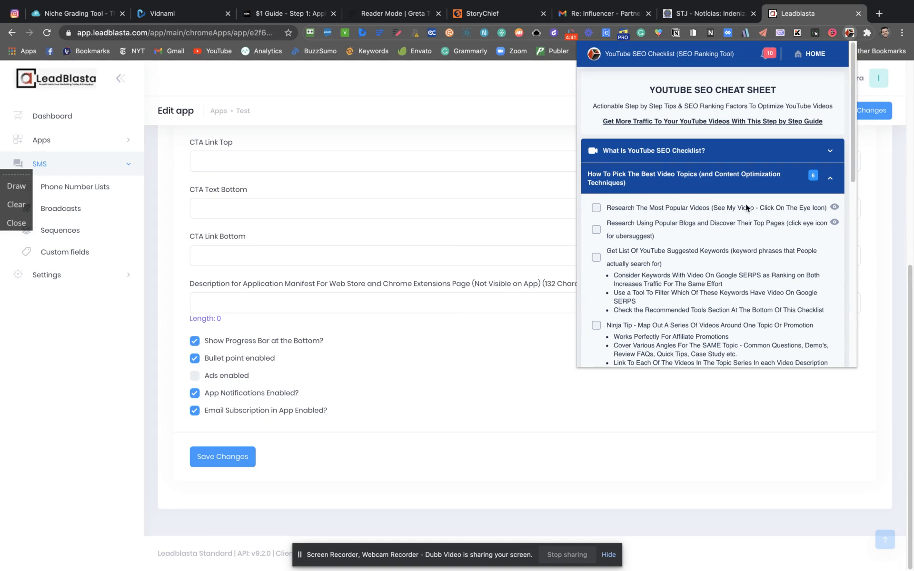
# Expand the "What Is YouTube SEO Checklist?" section and look through the extension's video, checklist sections and footer
pyautogui.click(731, 158)
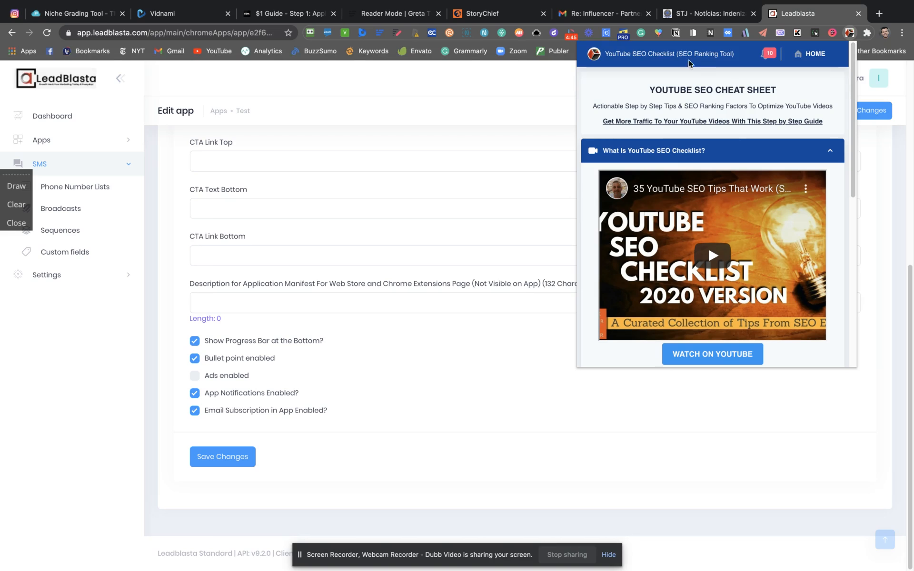
pyautogui.scroll(-3, 651, 155)
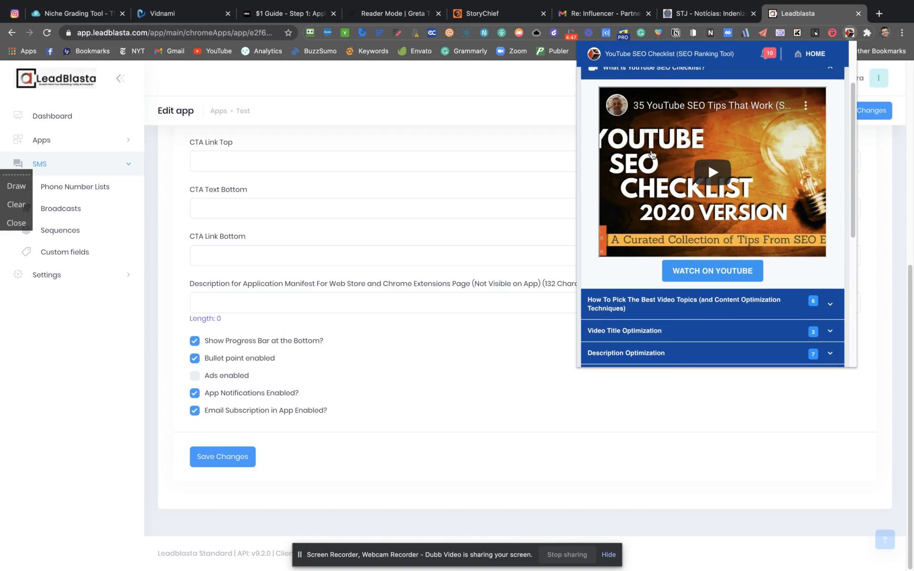
pyautogui.scroll(-3, 640, 191)
pyautogui.scroll(-5, 665, 288)
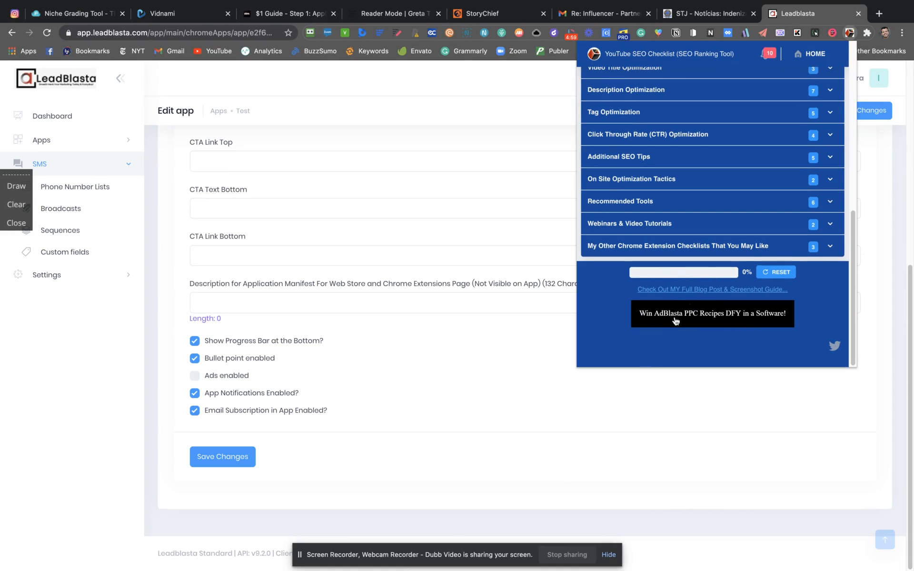
pyautogui.scroll(5, 676, 315)
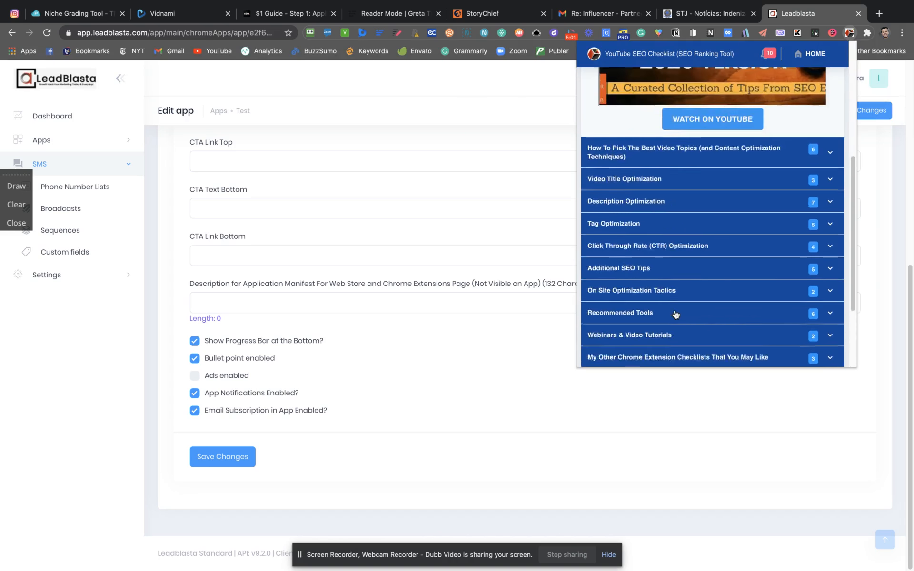
# Expand the extension's "How To Pick The Best Video Topics", "Video Title Optimization" and "Tag Optimization" sections and look through their checklist items
pyautogui.click(629, 208)
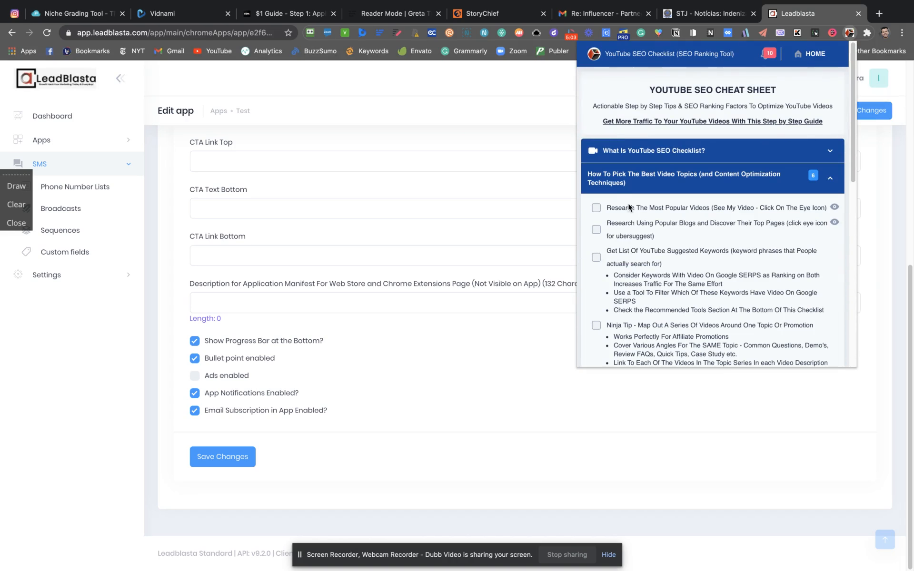
pyautogui.scroll(-2, 635, 270)
pyautogui.scroll(-4, 634, 270)
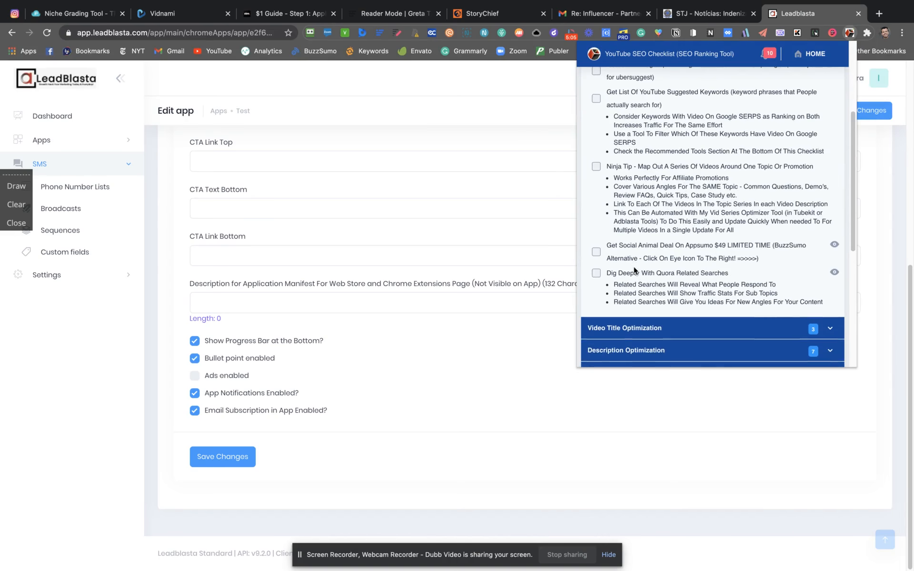
pyautogui.click(636, 221)
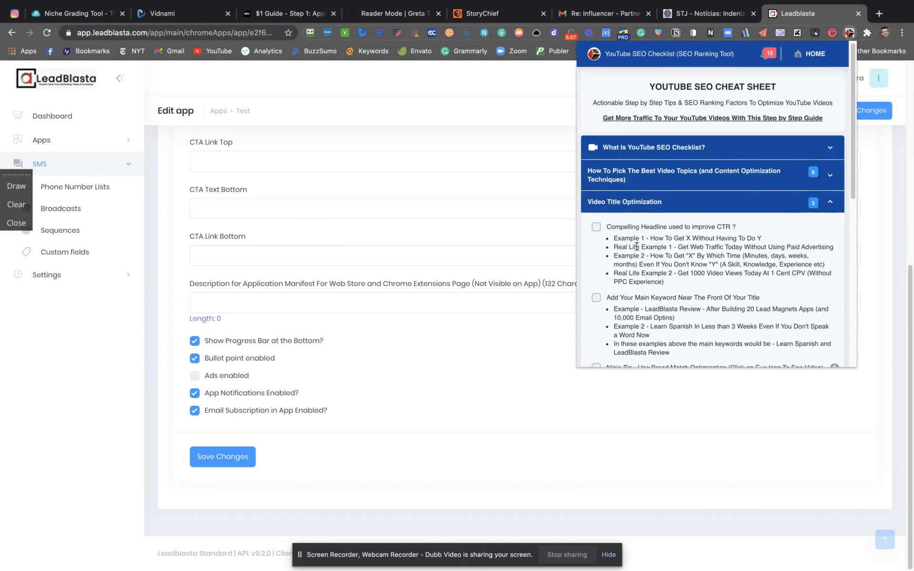
pyautogui.scroll(-5, 637, 238)
pyautogui.click(633, 233)
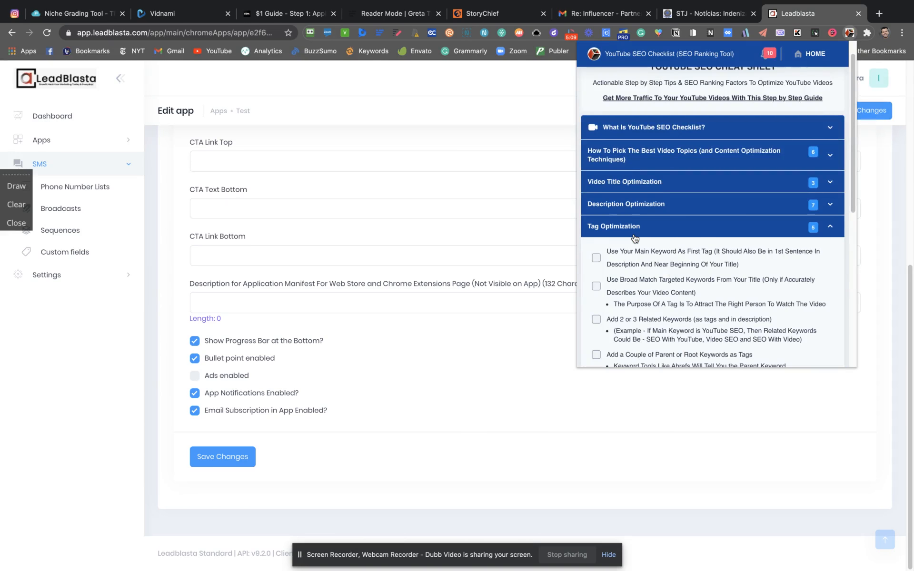
pyautogui.scroll(-2, 633, 233)
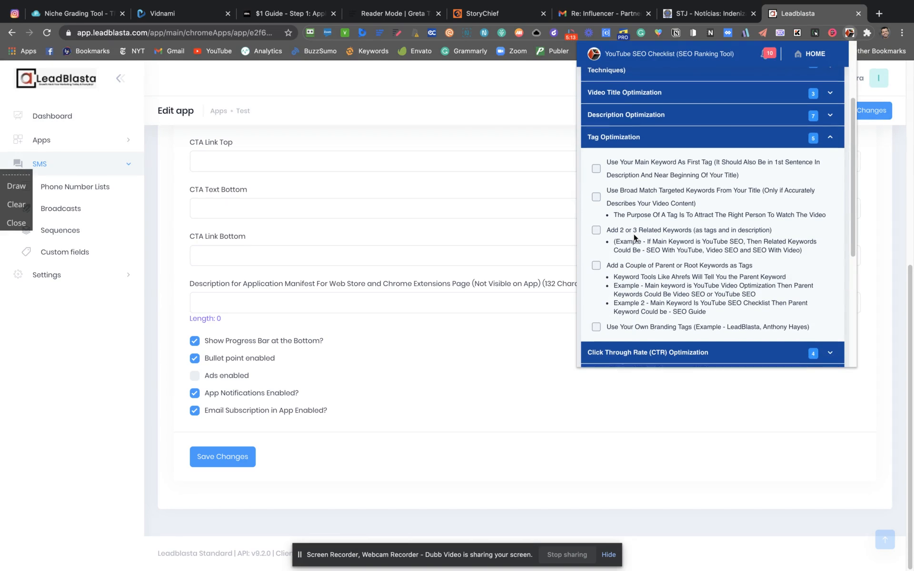
pyautogui.scroll(-4, 633, 234)
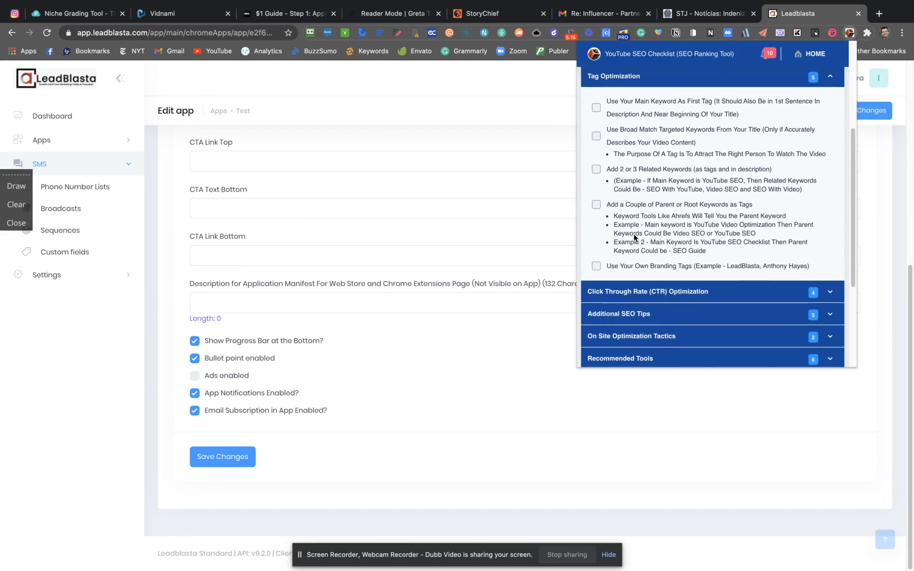
# Look through the extension's "Additional SEO Tips" and "Recommended Tools" checklist items, then close the extension
pyautogui.click(632, 274)
pyautogui.scroll(-5, 632, 274)
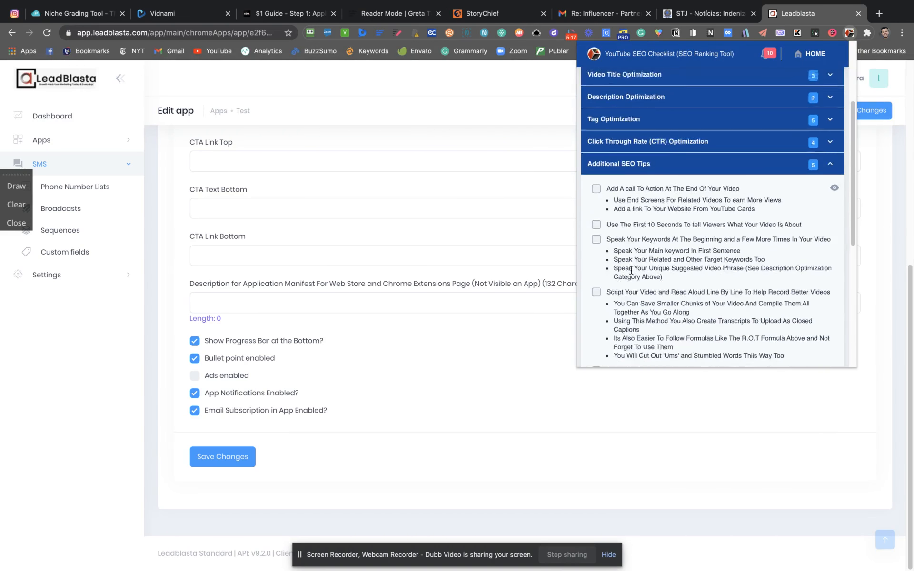
pyautogui.click(632, 274)
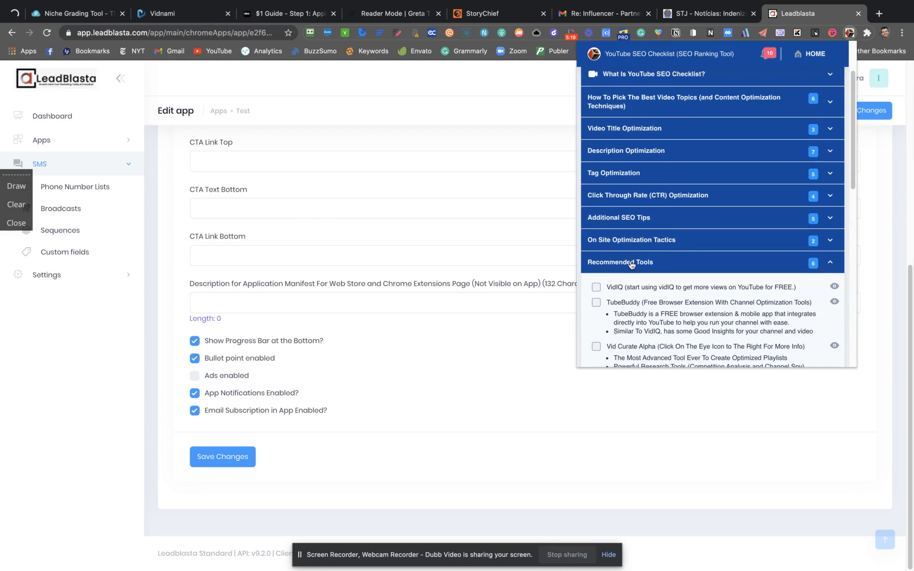
pyautogui.scroll(-3, 631, 266)
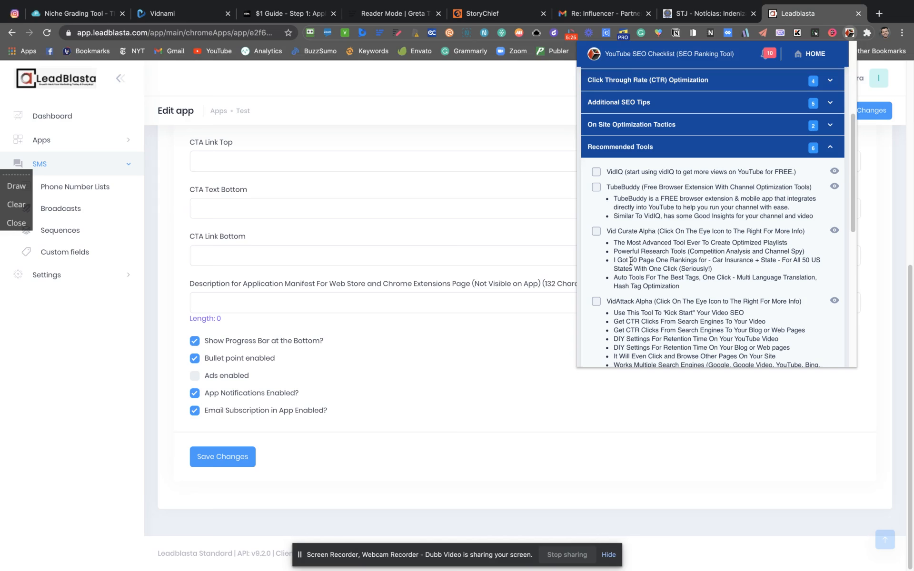
pyautogui.click(438, 143)
# Review the Test app's title, description, CTA fields and checkbox options in its App Info settings
pyautogui.scroll(8, 242, 198)
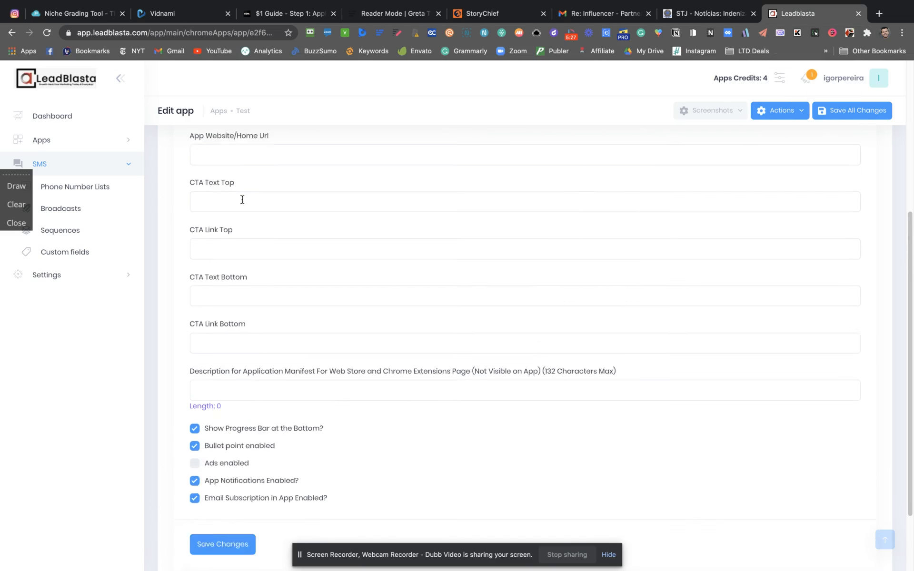
pyautogui.scroll(-5, 244, 346)
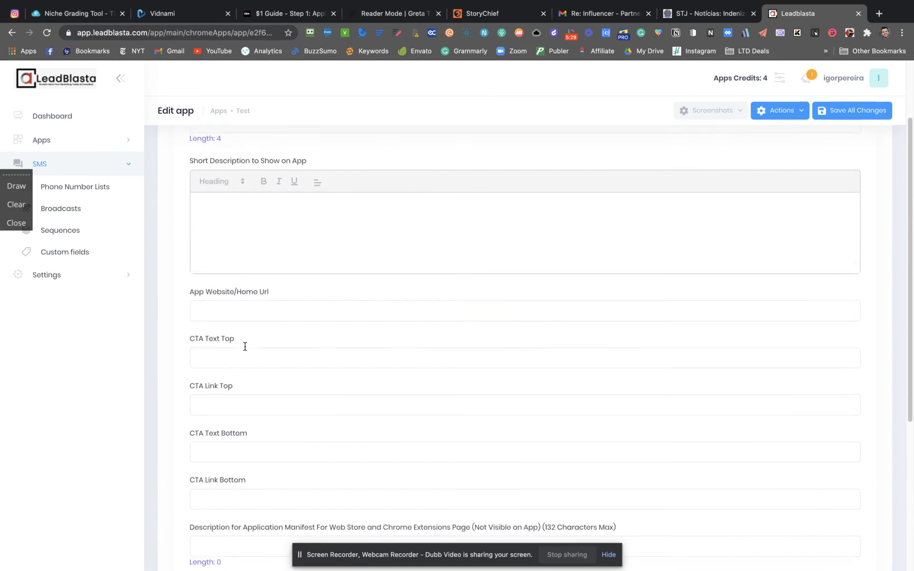
pyautogui.scroll(5, 244, 346)
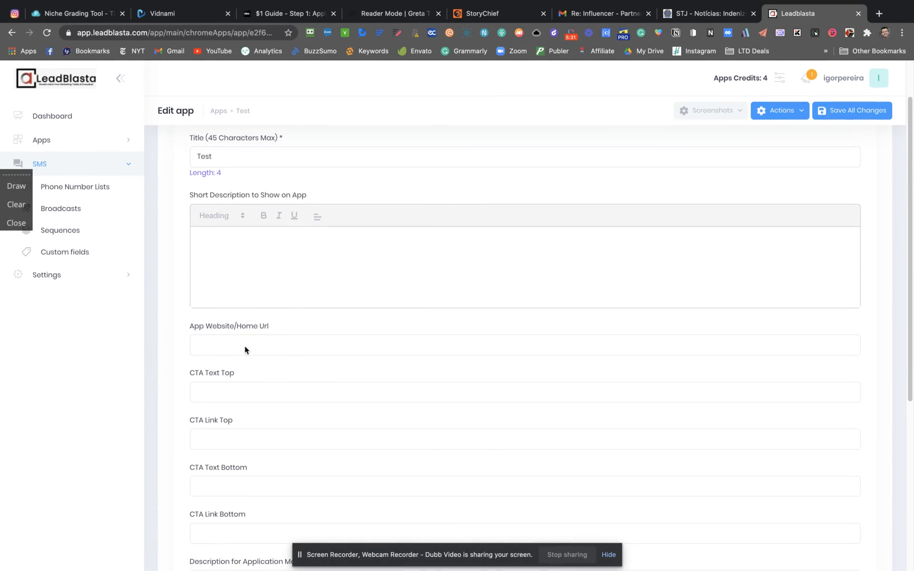
pyautogui.scroll(-5, 245, 306)
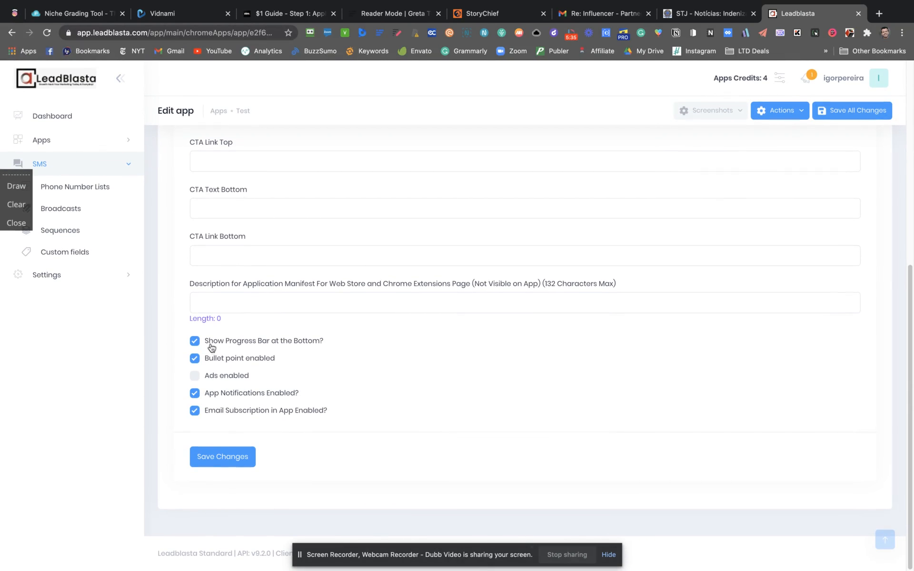
pyautogui.scroll(5, 212, 289)
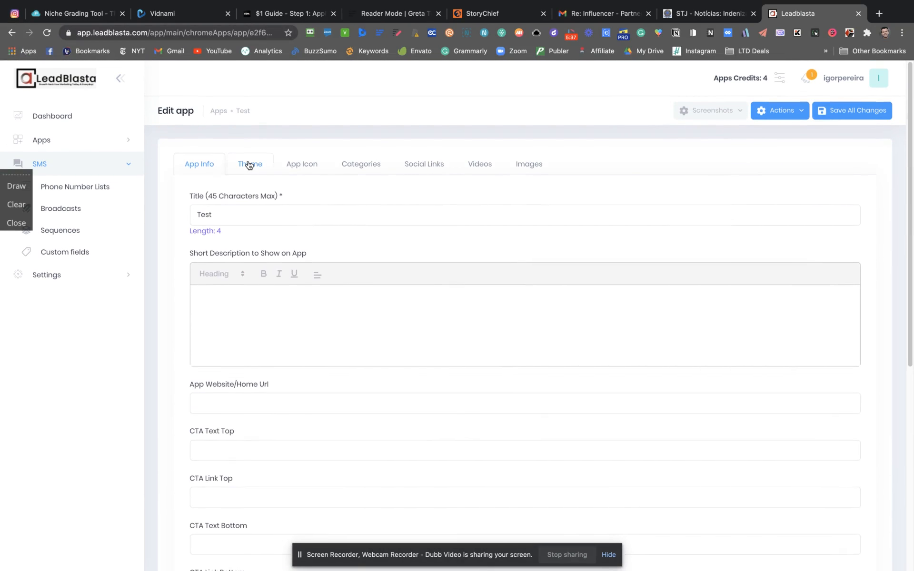
# Preview the Dark, Brown (Light) and Light Green (Dark) themes for the Test app without applying them
pyautogui.click(249, 164)
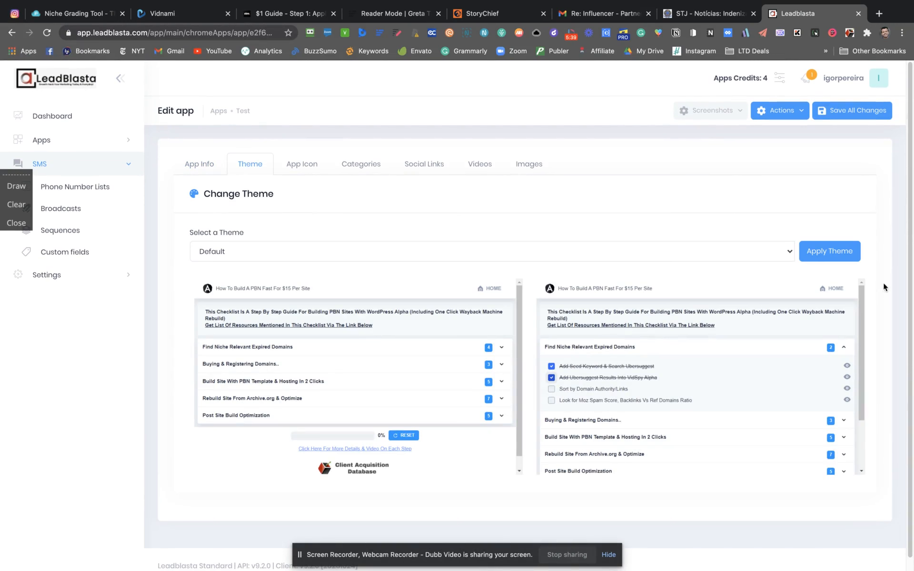
pyautogui.click(498, 244)
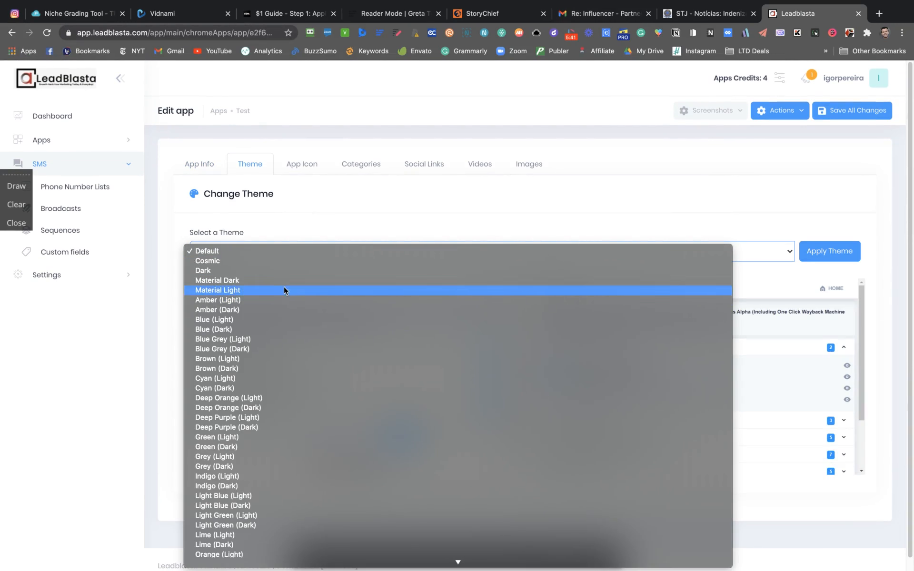
pyautogui.click(287, 273)
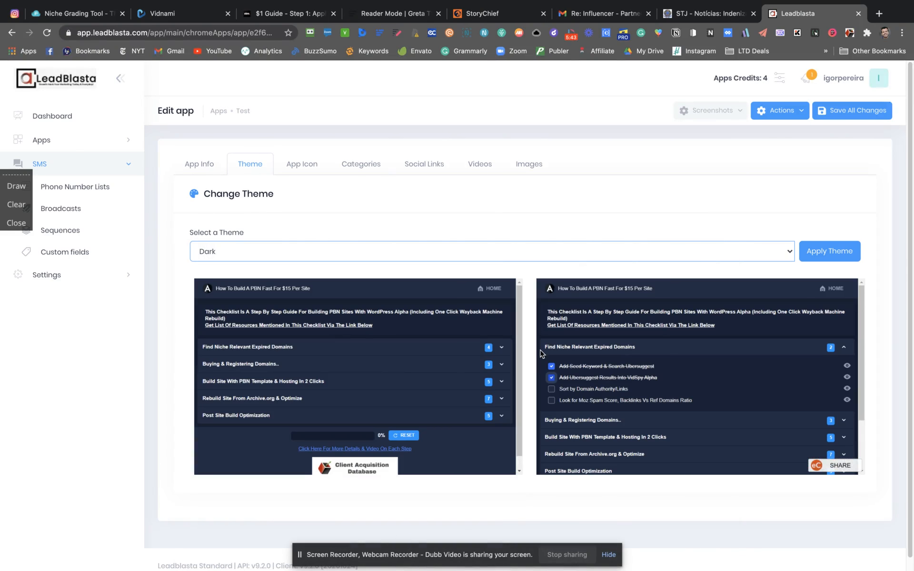
pyautogui.click(310, 251)
pyautogui.click(281, 339)
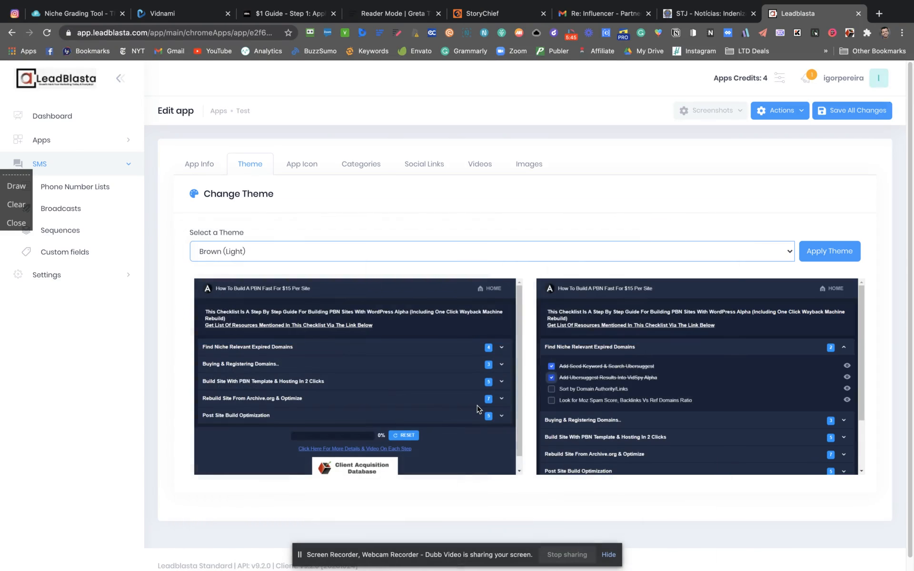
pyautogui.click(230, 245)
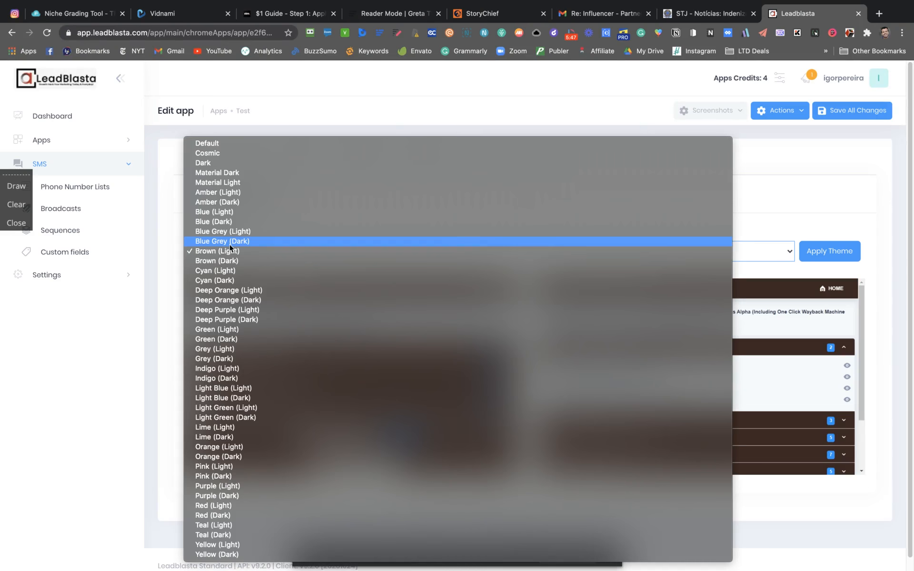
pyautogui.click(241, 419)
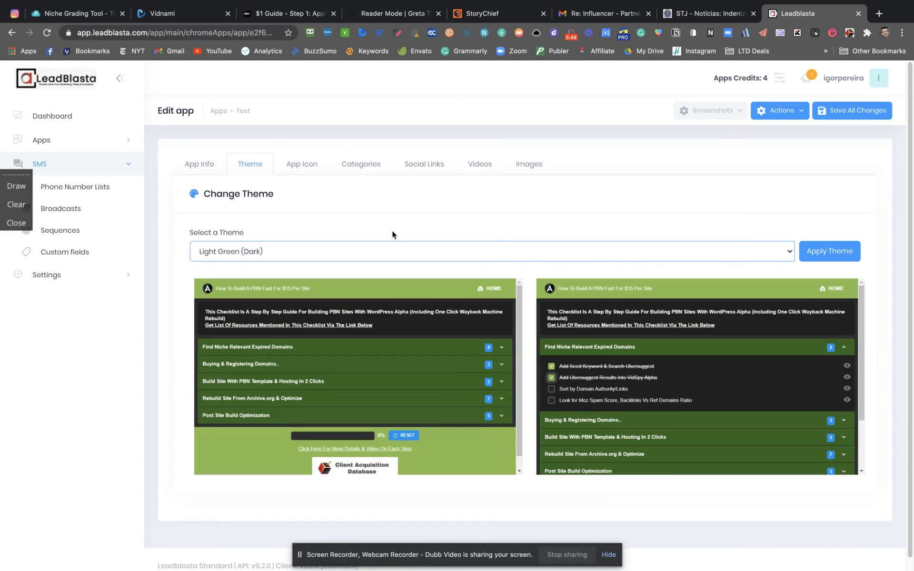
# Preview the Pink (Dark), Deep Orange (Dark) and Deep Purple (Light) themes for the Test app without applying them
pyautogui.click(394, 247)
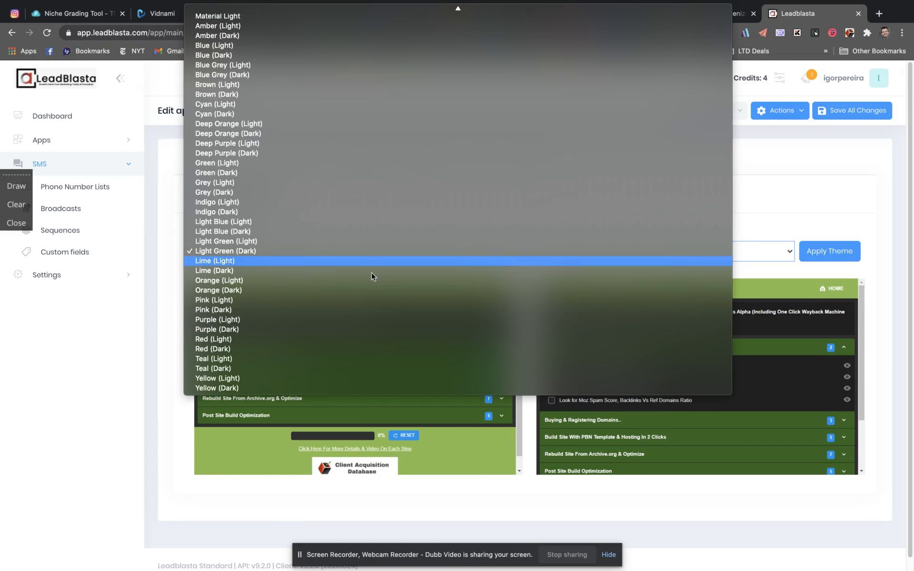
pyautogui.click(322, 313)
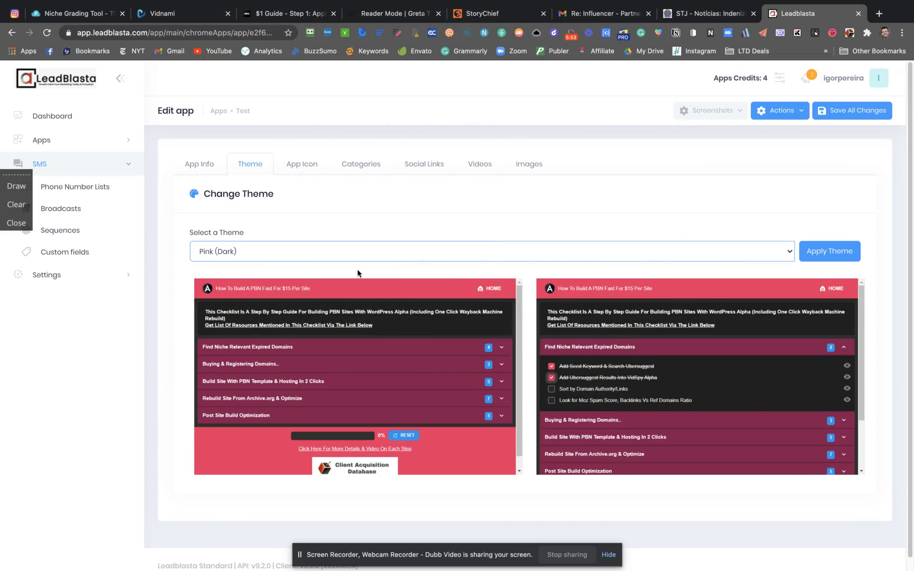
pyautogui.click(355, 257)
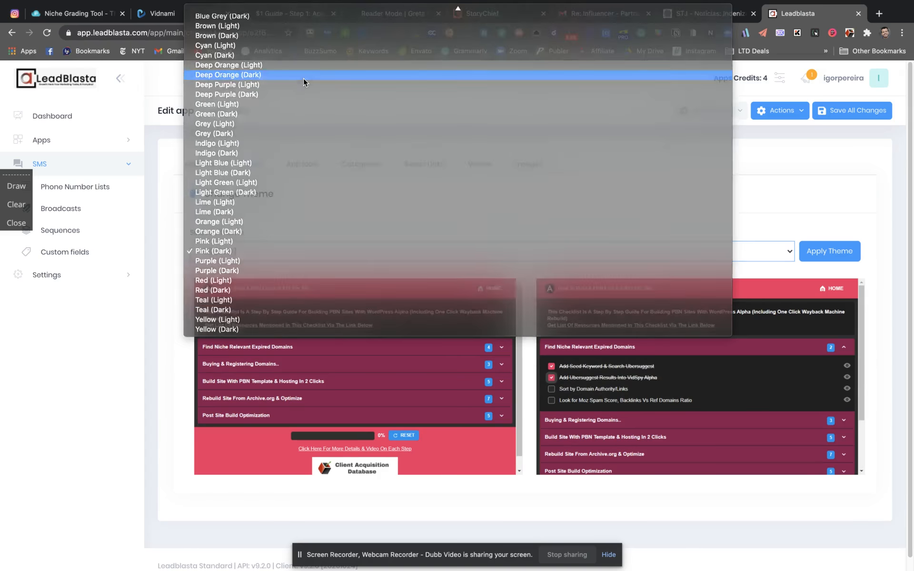
pyautogui.click(304, 76)
pyautogui.click(280, 247)
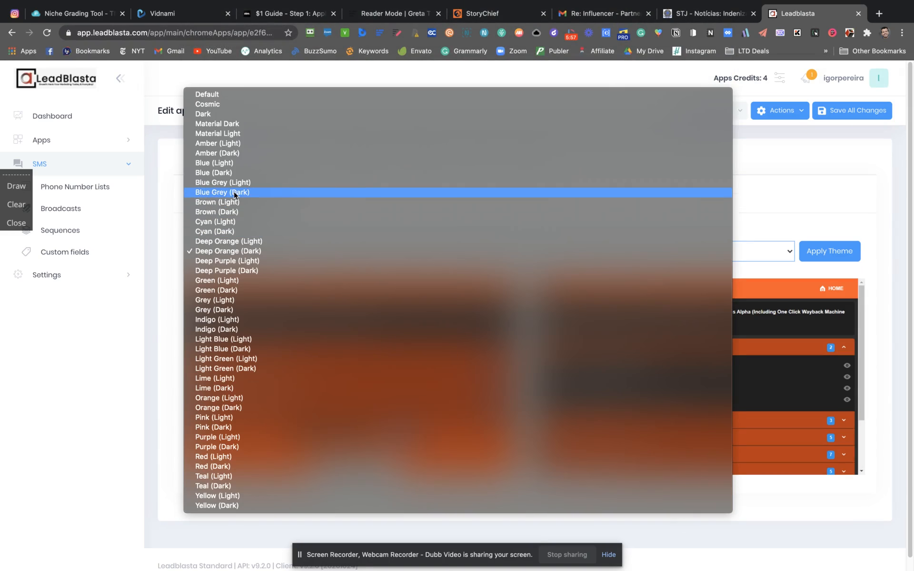
pyautogui.click(227, 260)
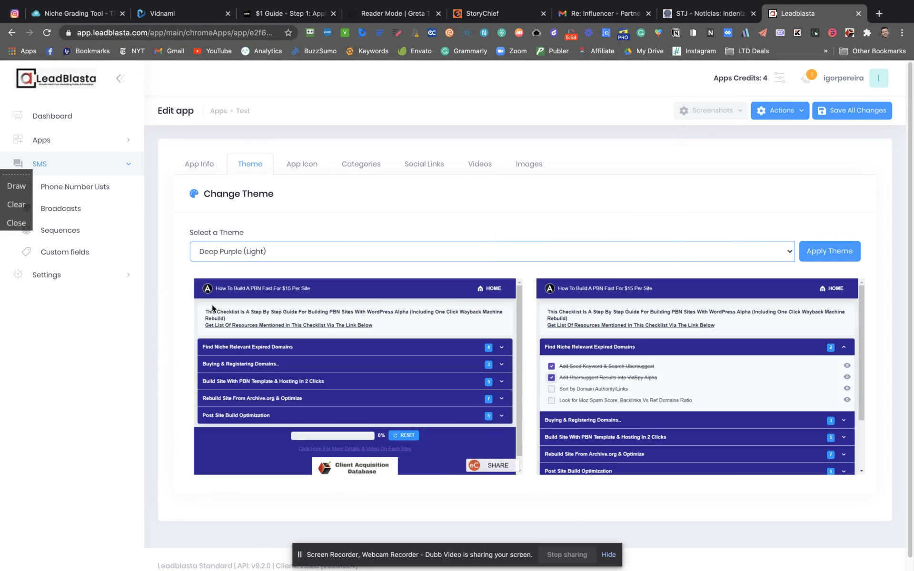
# Examine the Test app's App Icon upload options and the new category field in its Categories settings
pyautogui.click(302, 166)
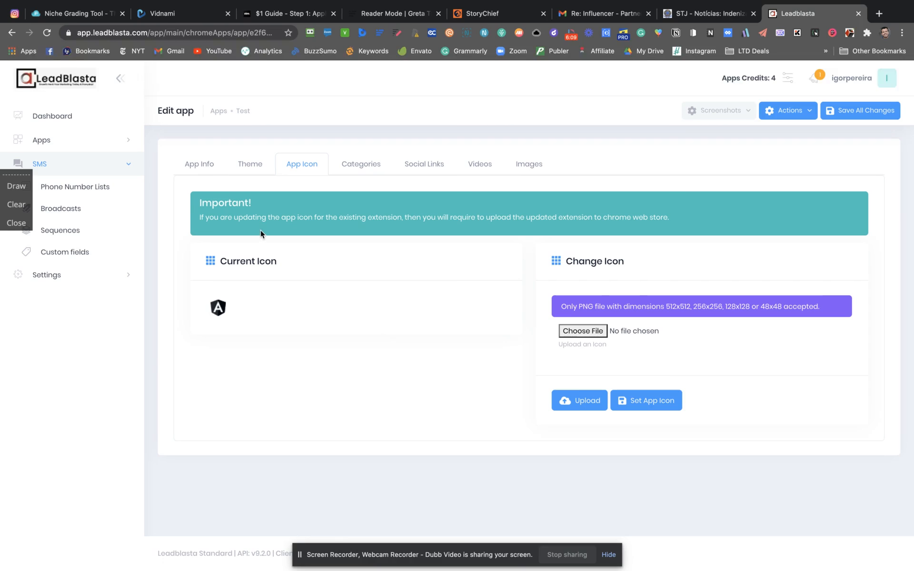
pyautogui.click(342, 172)
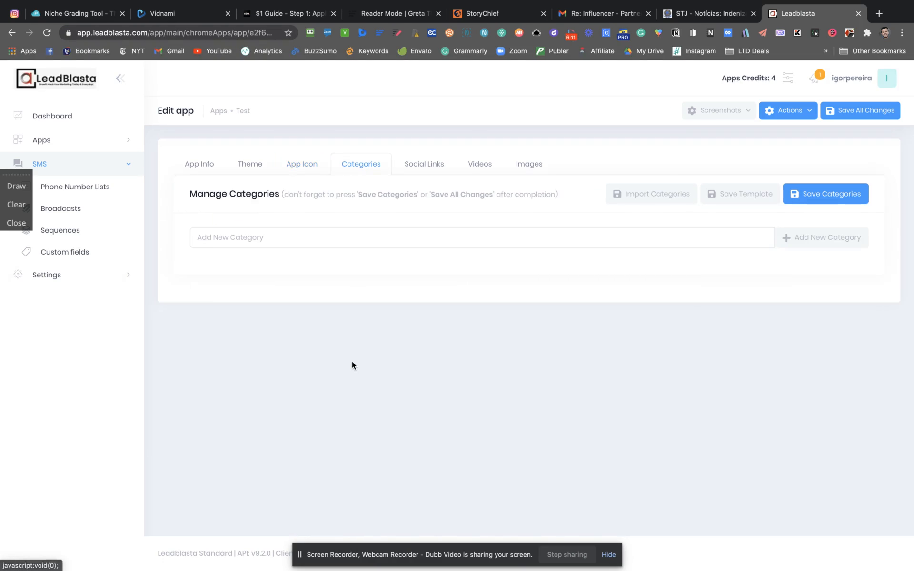
pyautogui.click(345, 239)
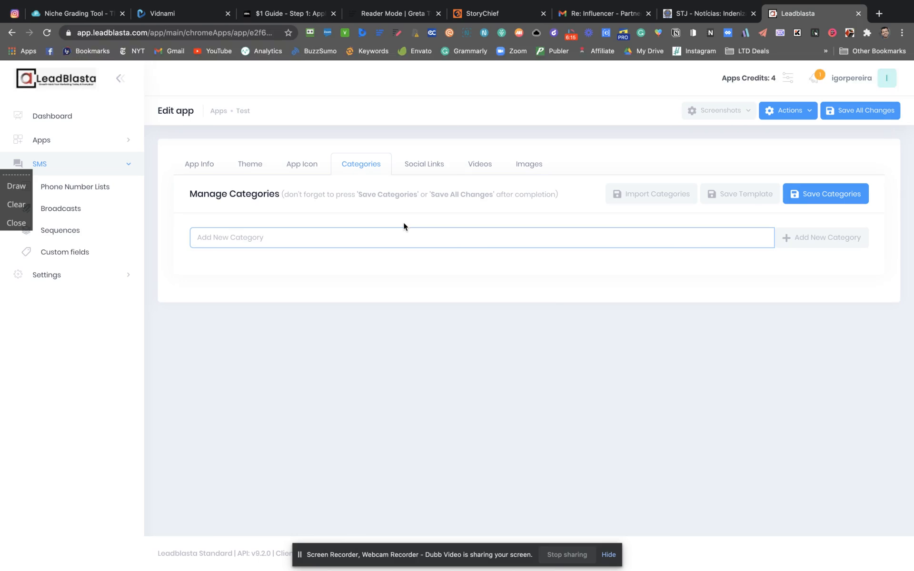
# Review the Test app's Social Links fields and compare them with the social icon in the YouTube SEO Checklist extension's footer
pyautogui.click(419, 169)
pyautogui.scroll(-1, 268, 469)
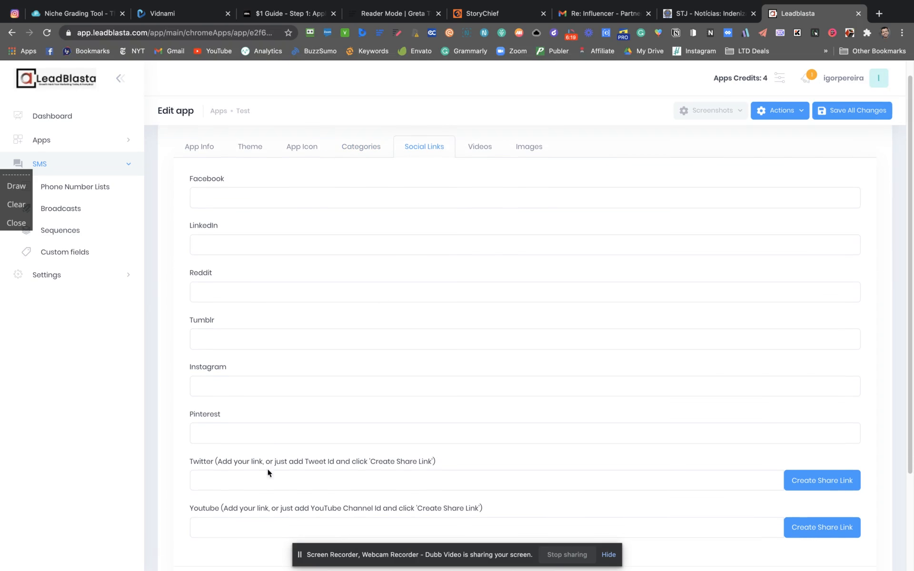
pyautogui.click(849, 33)
pyautogui.scroll(-10, 757, 268)
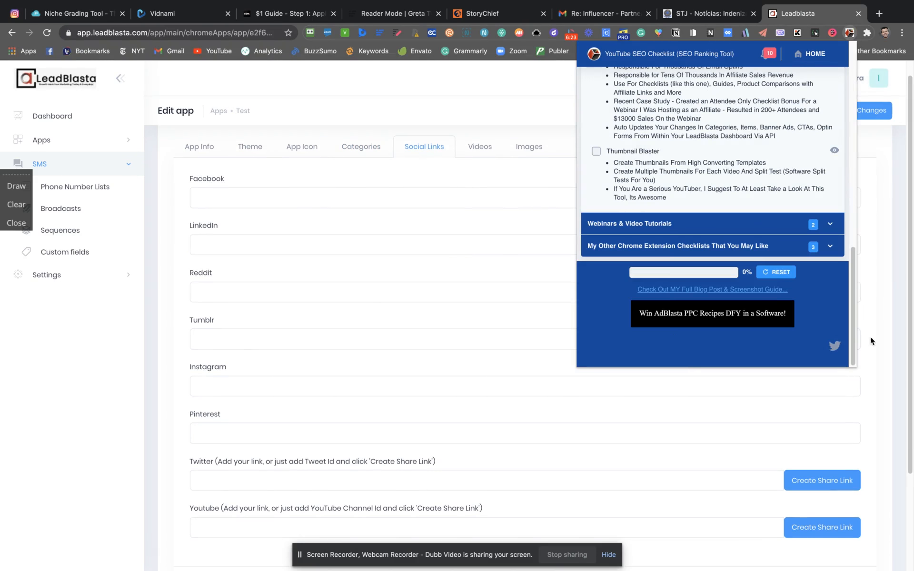
pyautogui.click(230, 278)
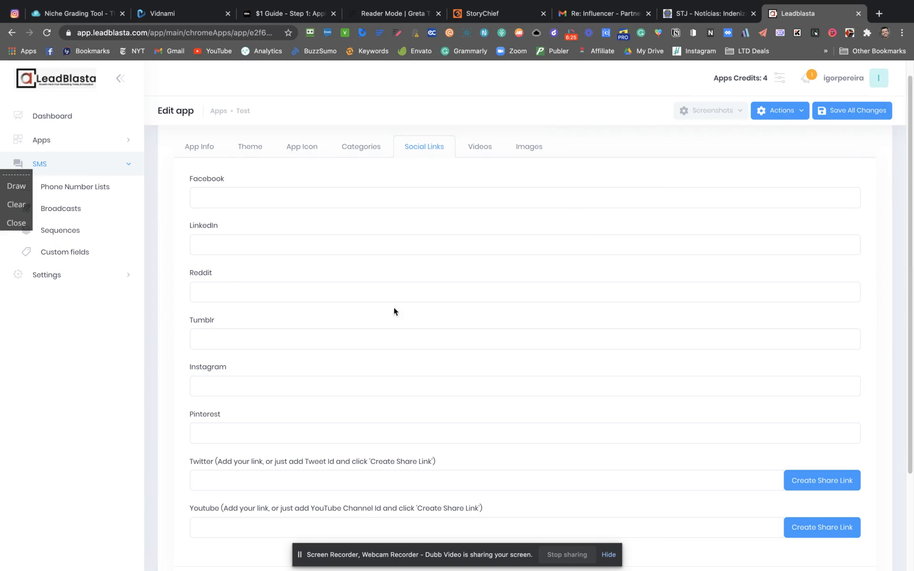
pyautogui.scroll(-3, 350, 305)
pyautogui.scroll(4, 359, 324)
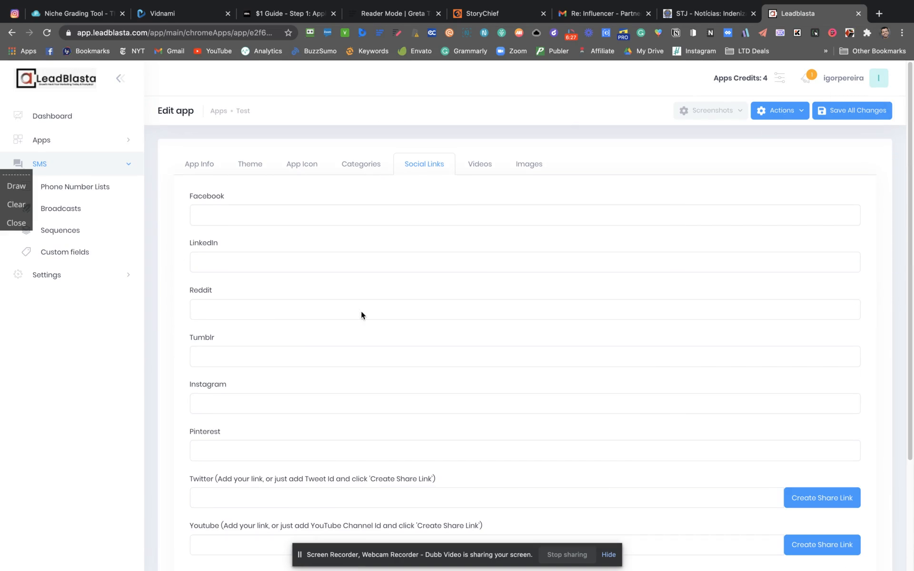
# View the Test app's Videos and Images settings and return to its App Info
pyautogui.click(485, 166)
pyautogui.click(528, 164)
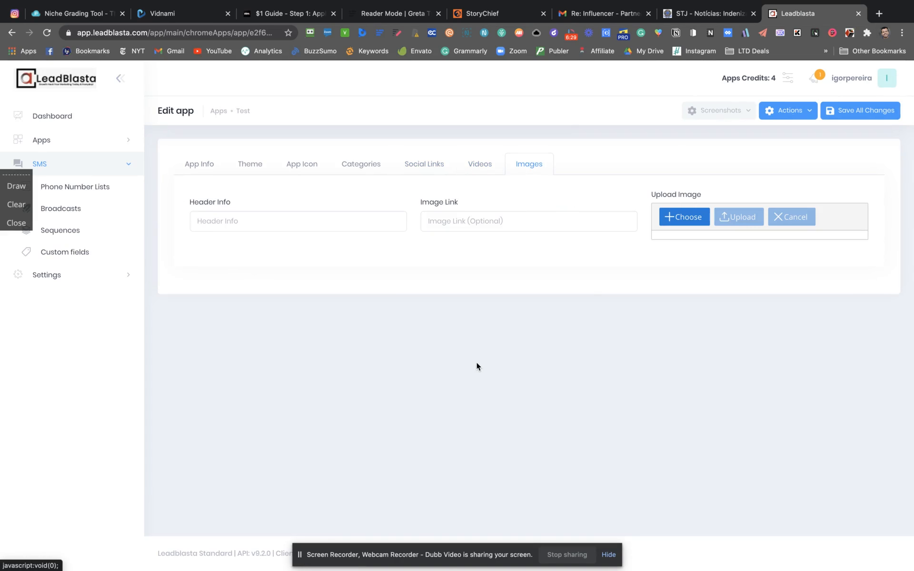
pyautogui.click(187, 163)
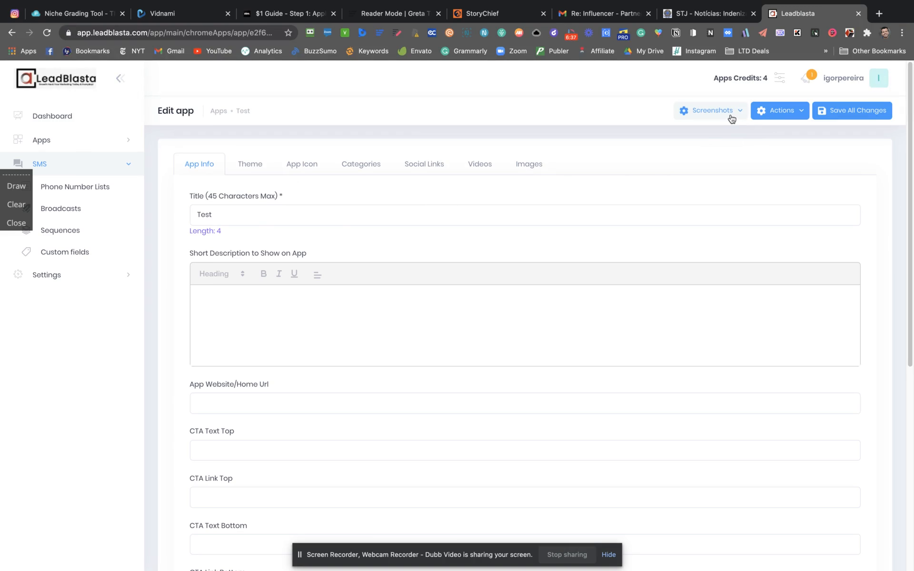
# Check the Test app's Screenshots options and show the list of available app actions
pyautogui.click(731, 119)
pyautogui.click(730, 117)
pyautogui.click(786, 114)
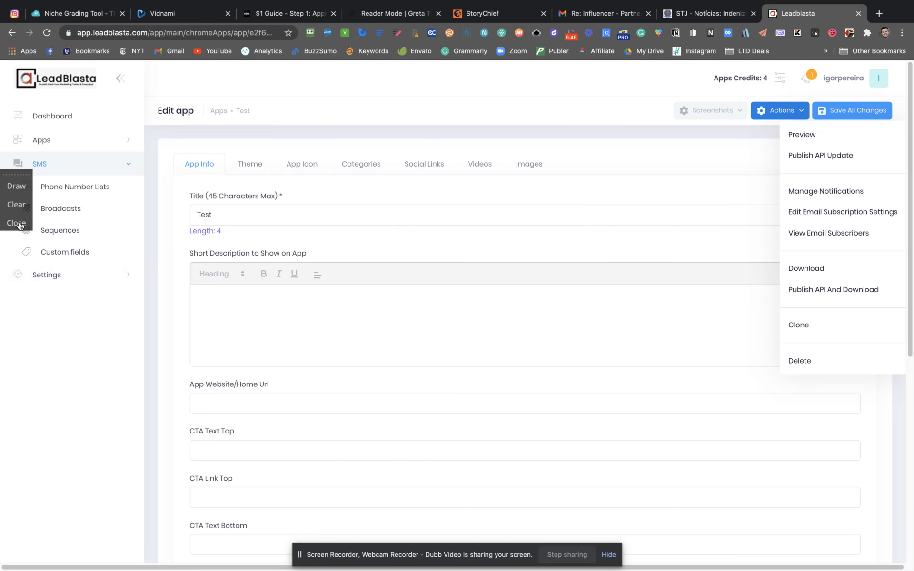
# Return to the Apps list, try to preview the Test app, and dismiss the resulting dialog
pyautogui.click(69, 171)
pyautogui.click(71, 145)
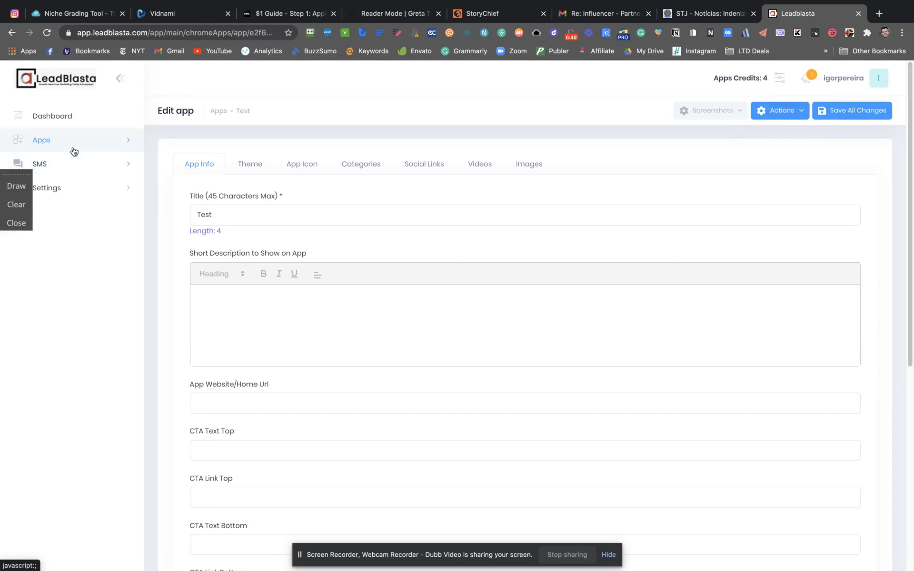
pyautogui.click(70, 168)
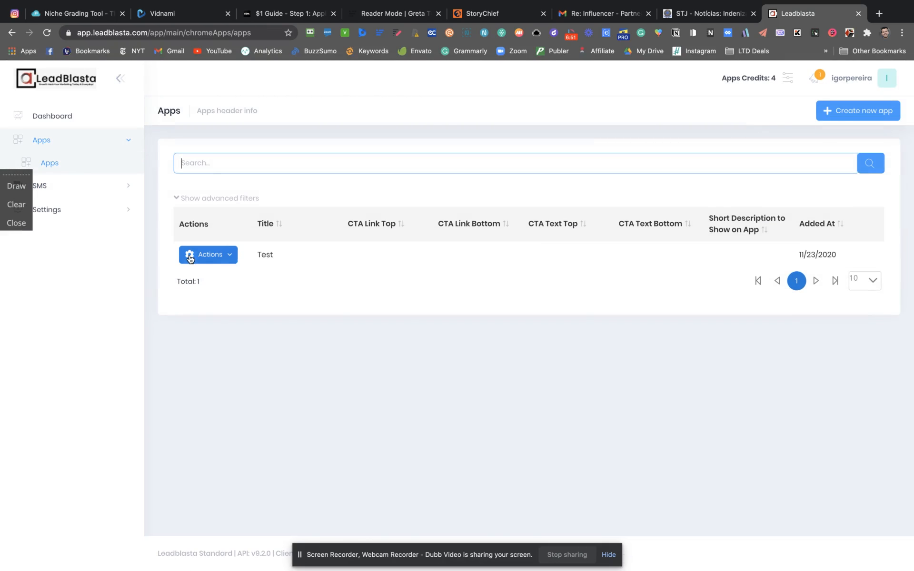
pyautogui.click(223, 251)
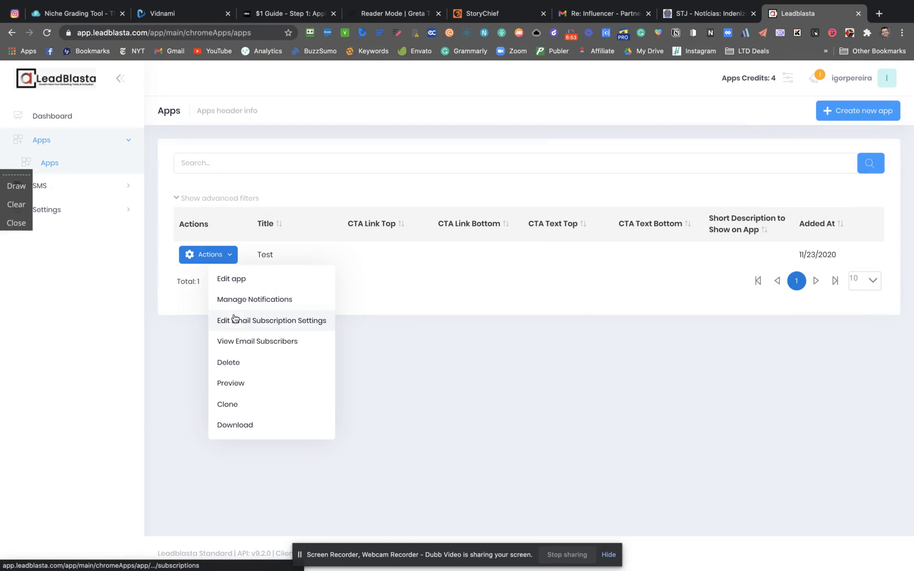
pyautogui.click(232, 382)
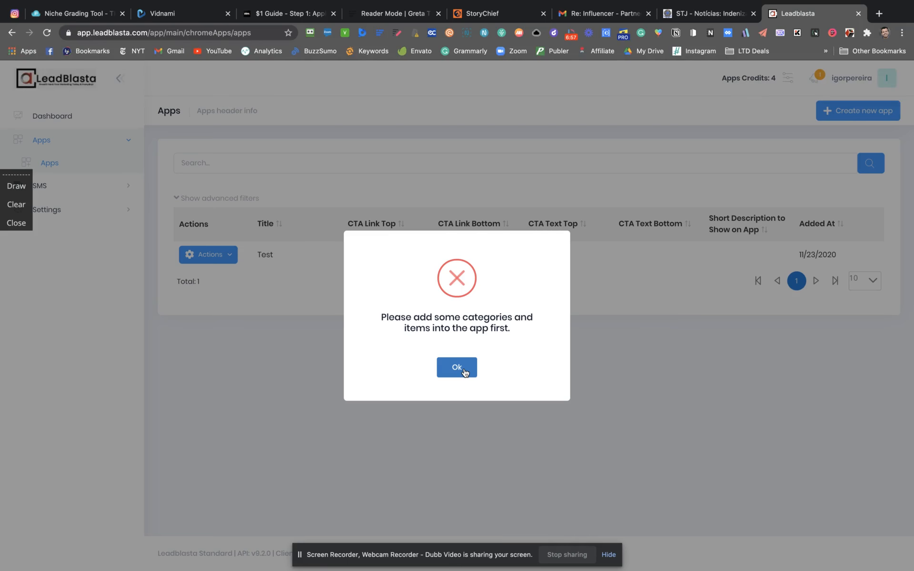
pyautogui.click(464, 372)
# Open the Test app for editing and show its Categories settings
pyautogui.click(233, 259)
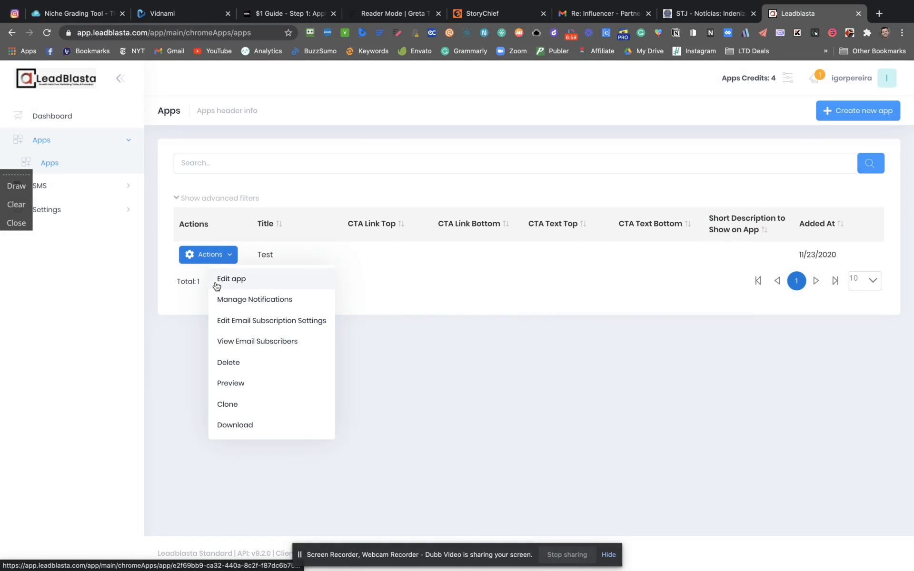
pyautogui.click(218, 282)
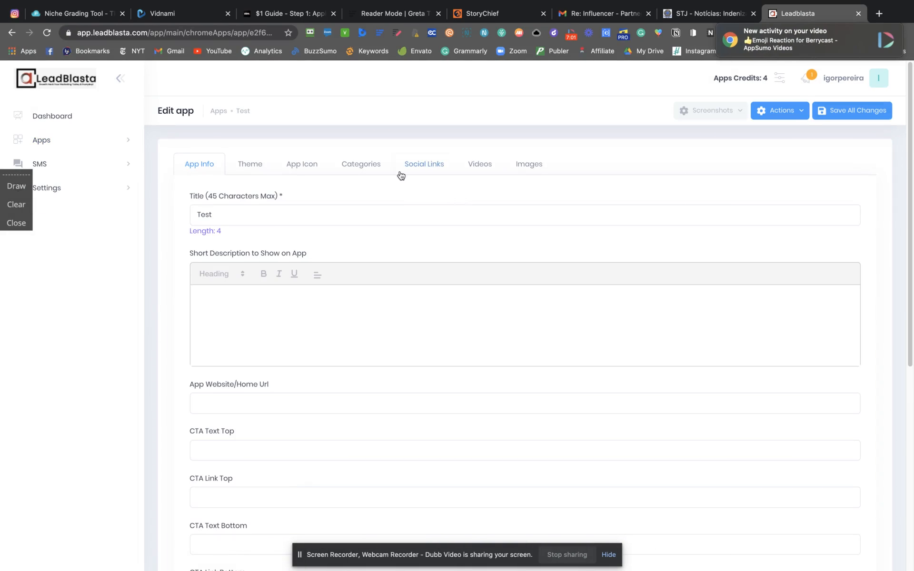
pyautogui.click(364, 163)
pyautogui.moveTo(823, 44)
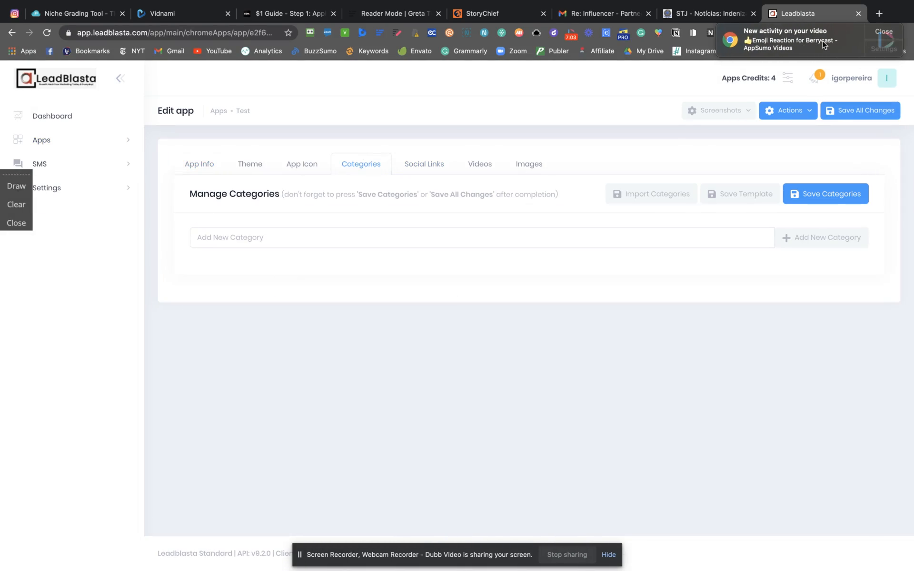
# Add a category named "Marketing" to the Test app
pyautogui.click(795, 239)
pyautogui.click(460, 358)
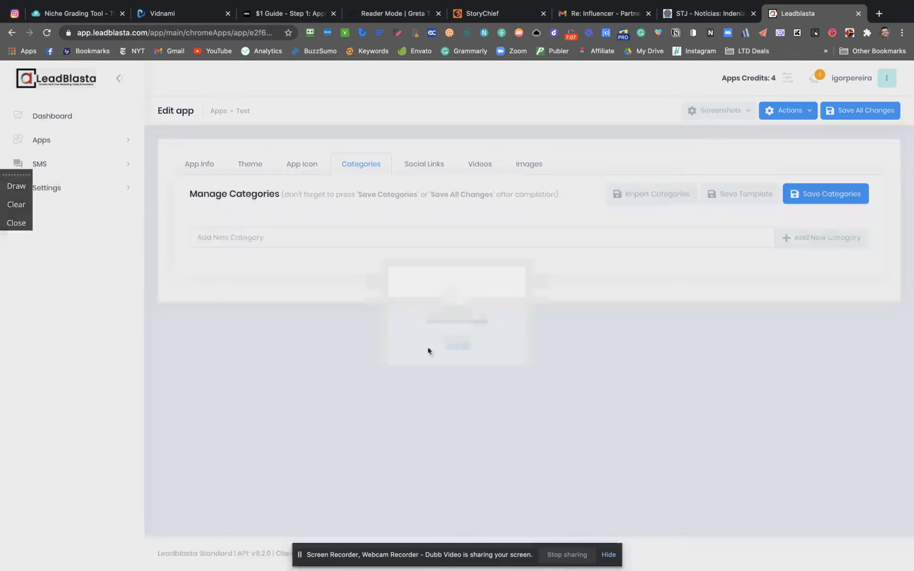
pyautogui.click(312, 234)
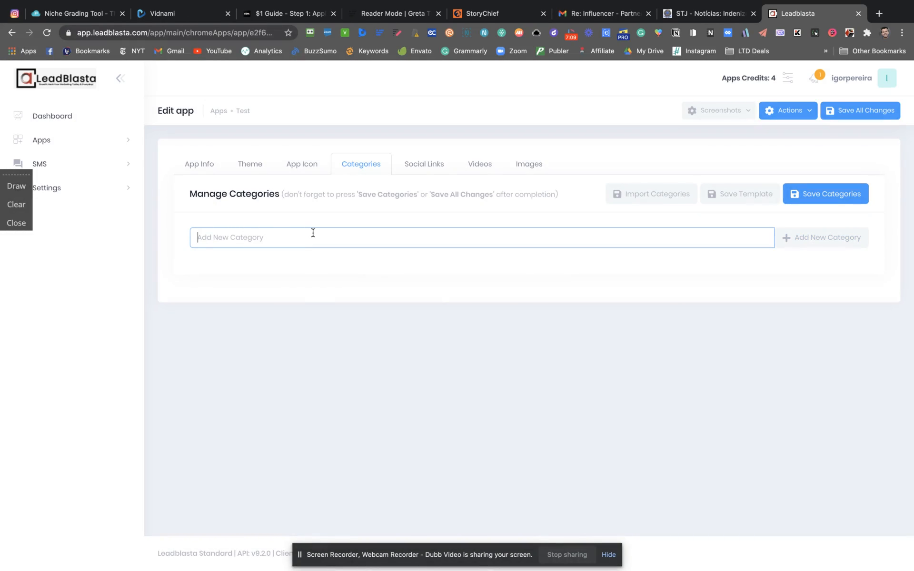
pyautogui.write('Marketing')
pyautogui.click(806, 244)
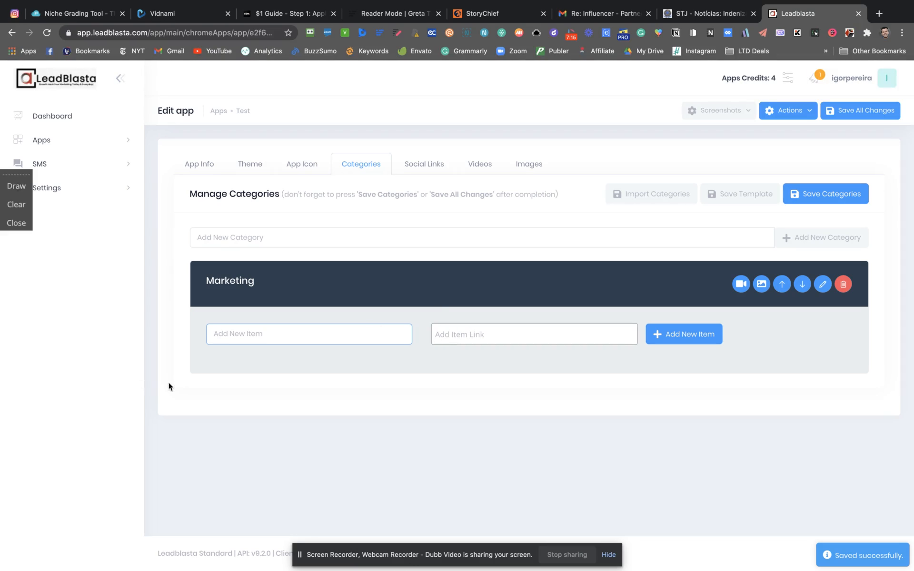
# Add an item named "First Item" with the link appsumo.com to the Marketing category
pyautogui.write('First Item')
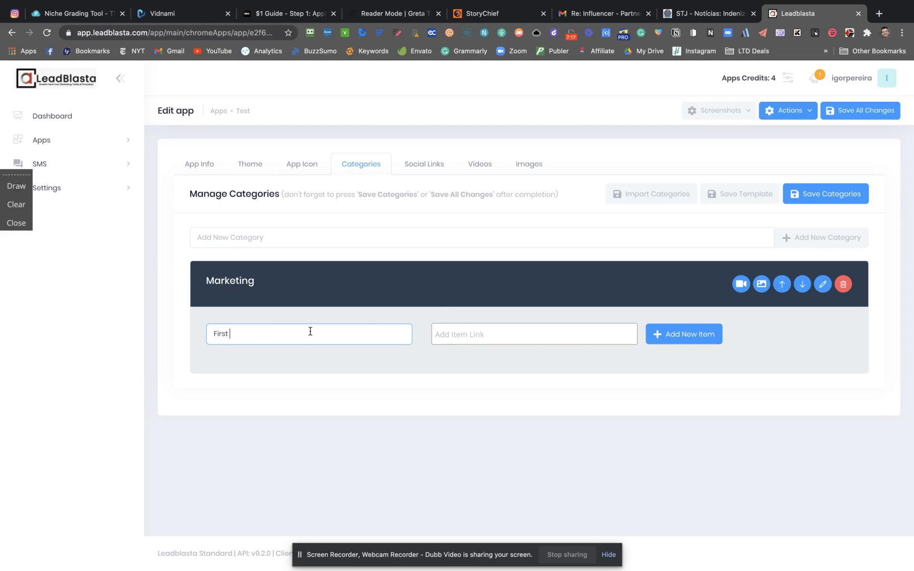
pyautogui.click(485, 336)
pyautogui.write('app')
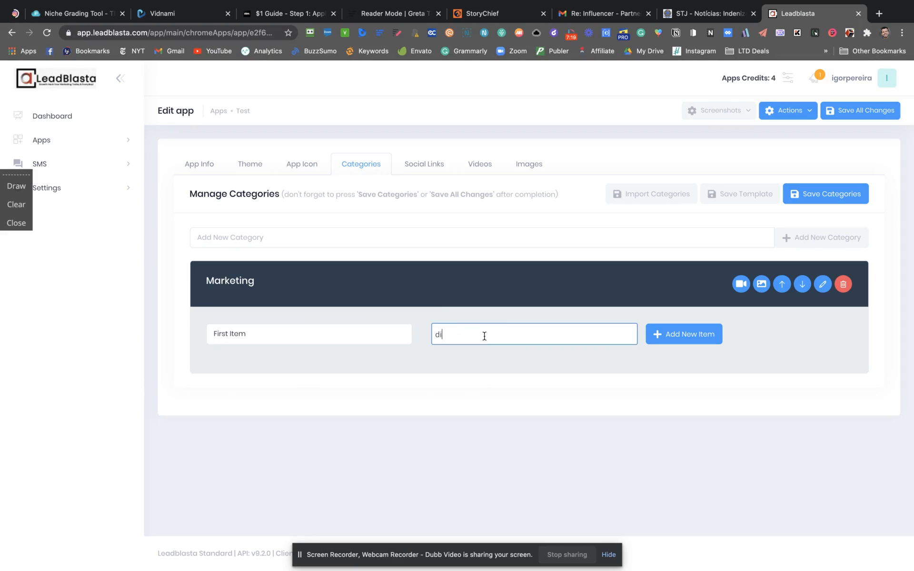
pyautogui.write('sumo.com')
pyautogui.click(678, 337)
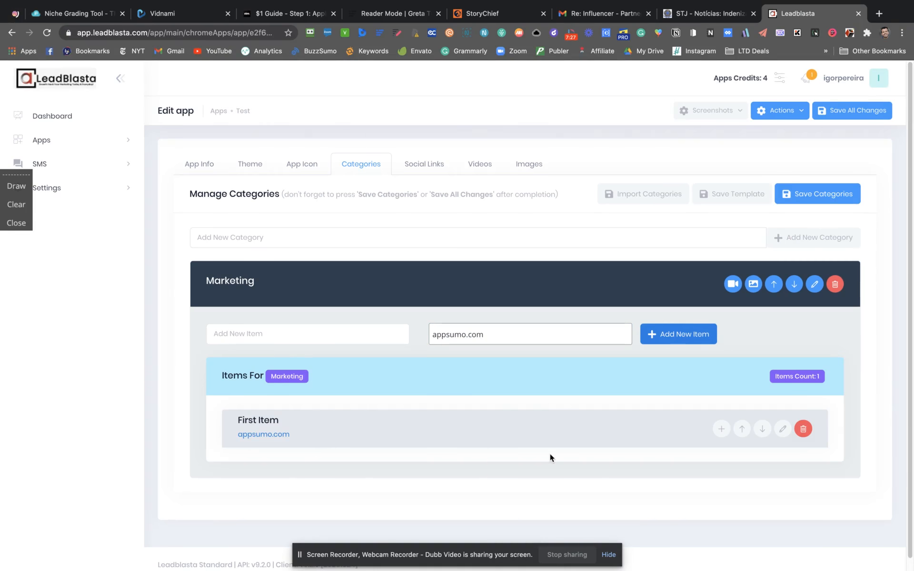
# Add a second Marketing item named "Checklist 2" with the same appsumo.com link
pyautogui.scroll(-1, 550, 453)
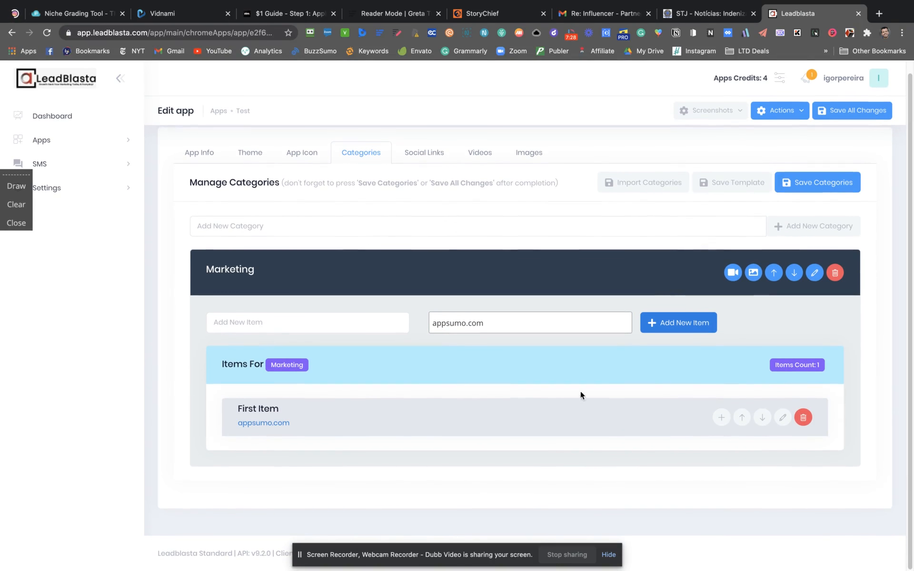
pyautogui.click(671, 323)
pyautogui.click(462, 365)
pyautogui.click(273, 322)
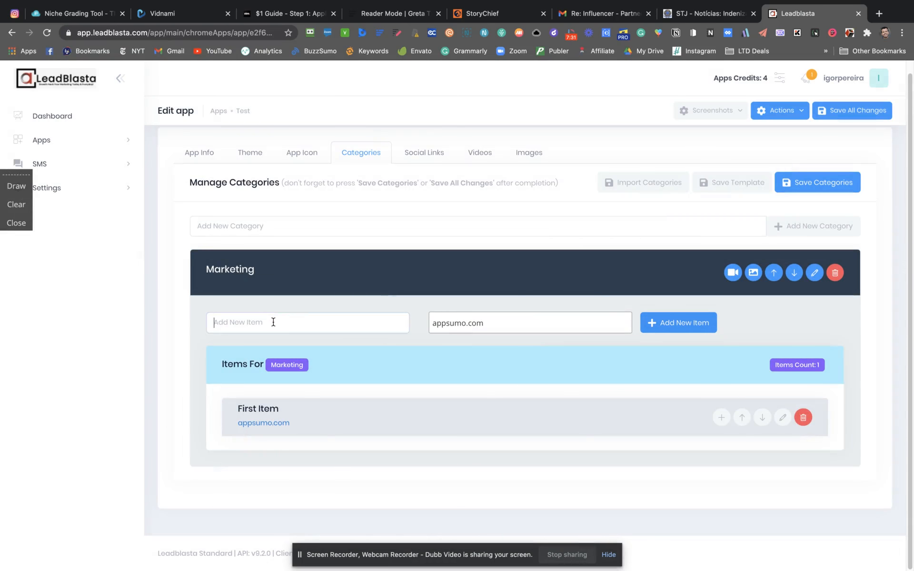
pyautogui.write('Check')
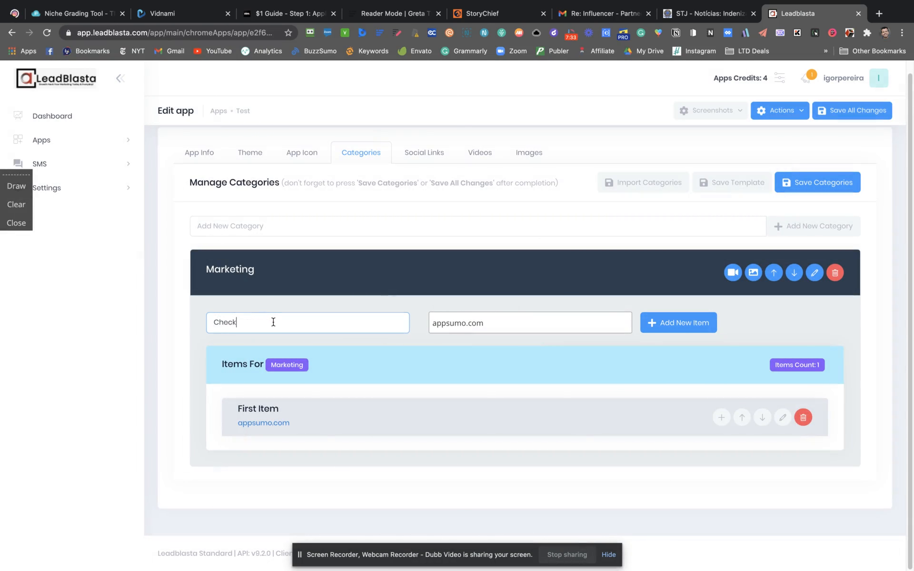
pyautogui.write('list 2')
pyautogui.click(703, 333)
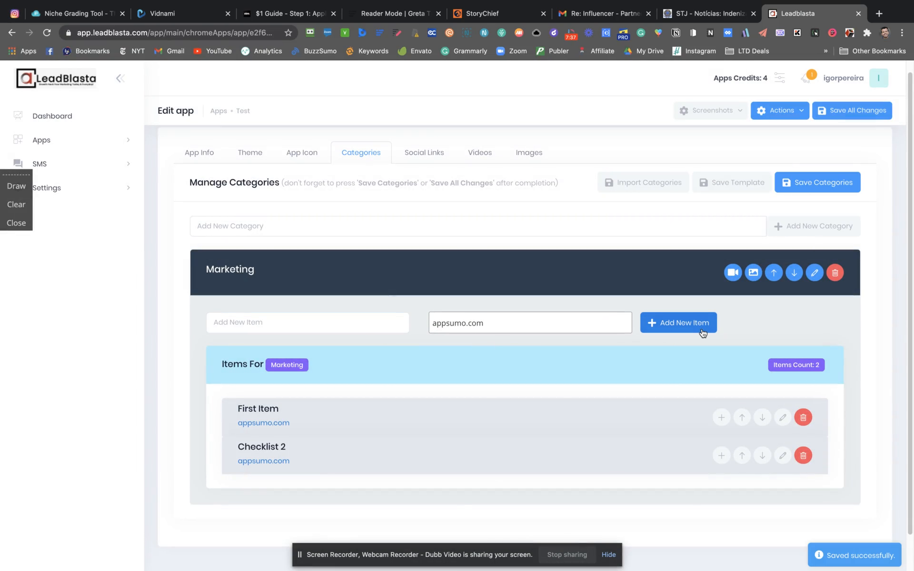
# Enter "aaaaaaa" as bullet point text for First Item and save it
pyautogui.click(719, 417)
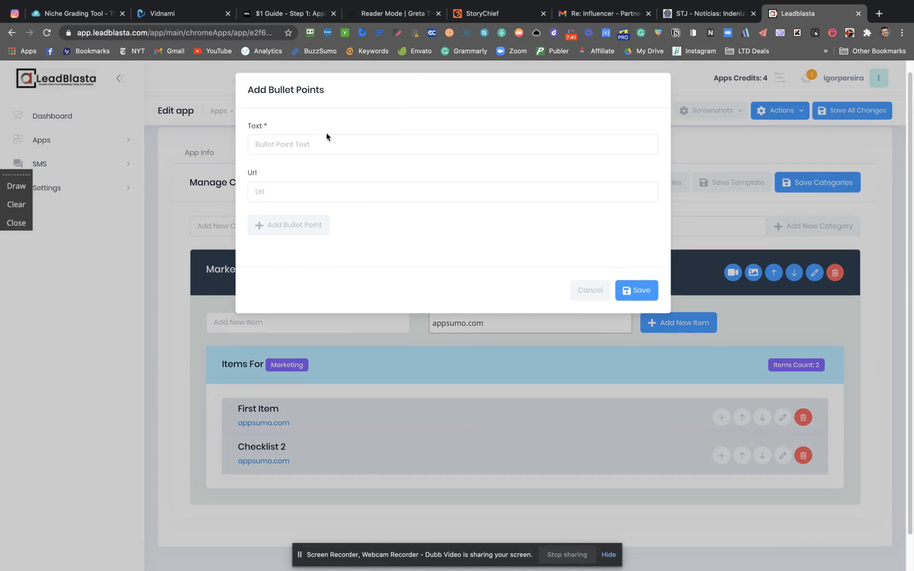
pyautogui.click(320, 151)
pyautogui.write('aaaaaaa')
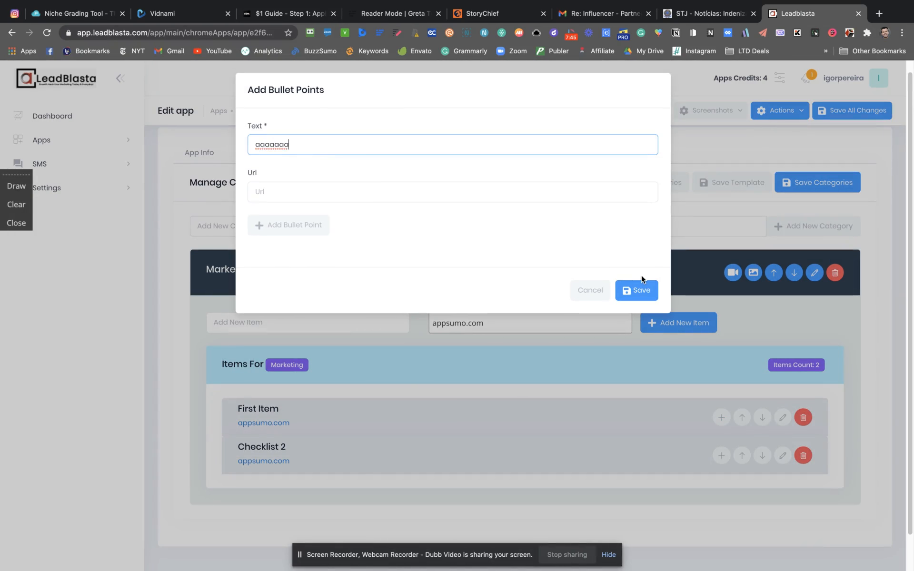
pyautogui.click(639, 291)
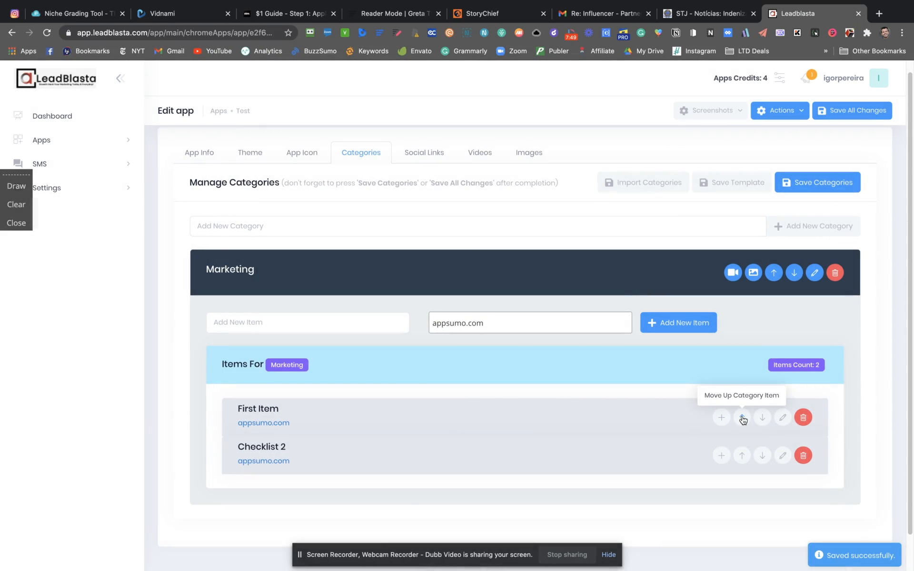
# Move First Item below Checklist 2, and enter and save the bullet point text "bbbbb" for Checklist 2
pyautogui.click(762, 418)
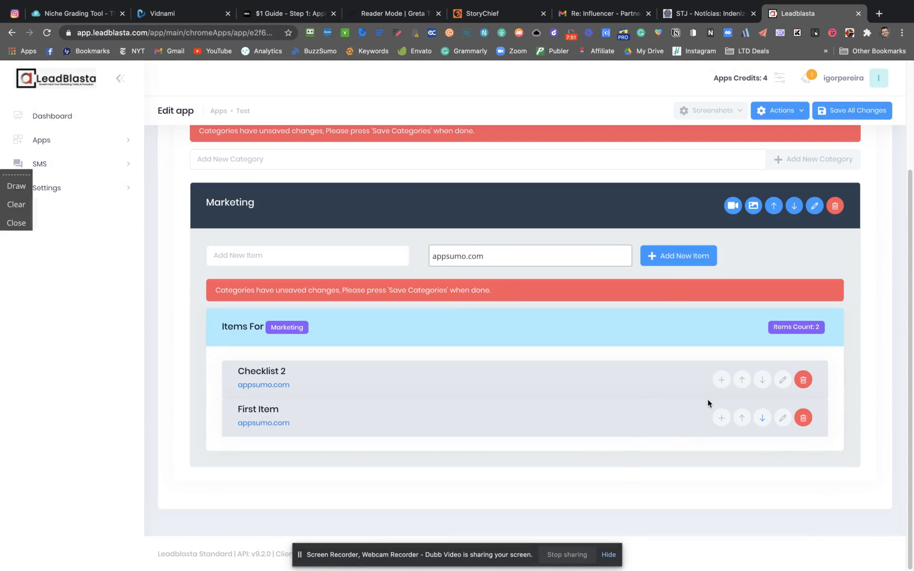
pyautogui.click(721, 378)
pyautogui.click(260, 144)
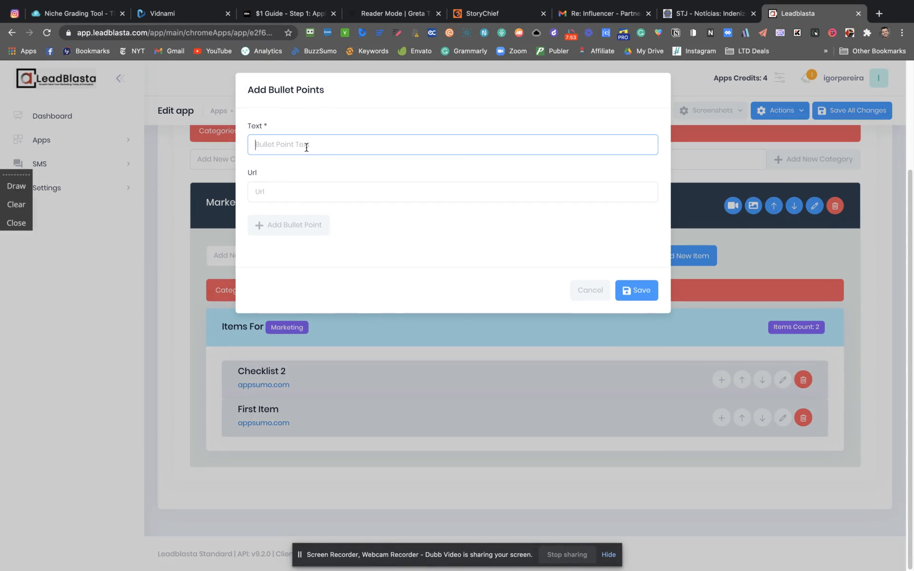
pyautogui.write('bbbbb')
pyautogui.click(635, 295)
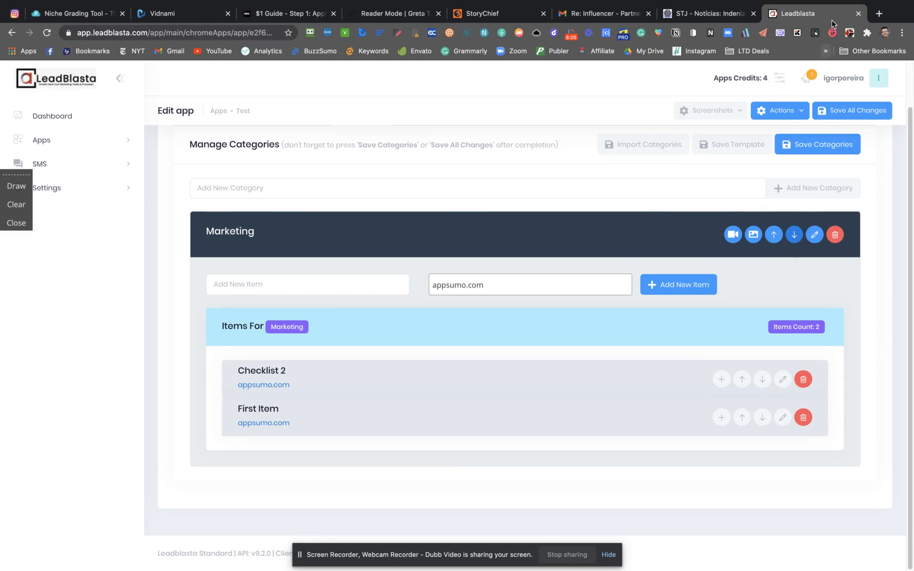
# Examine the checklist items and their bullet points under Video Title Optimization in the YouTube SEO Checklist extension
pyautogui.click(849, 33)
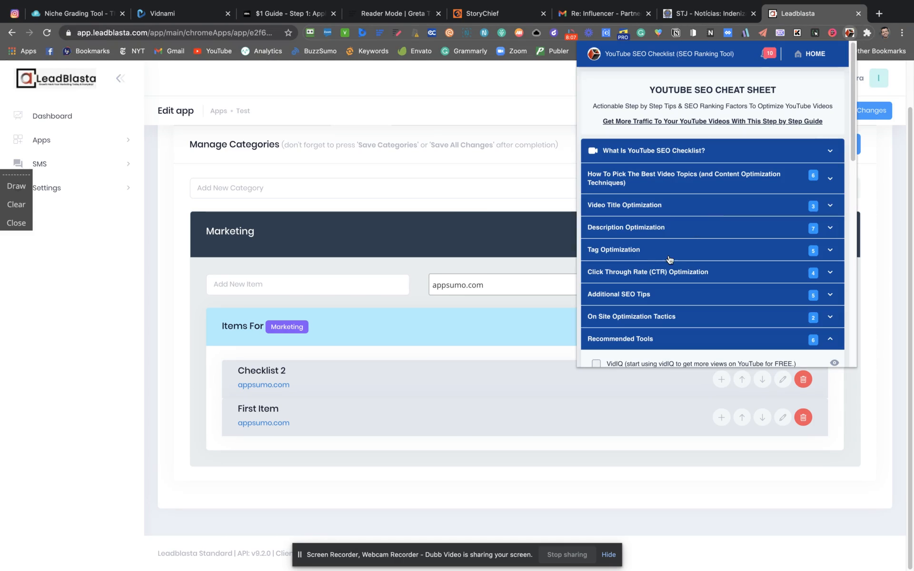
pyautogui.click(645, 205)
pyautogui.scroll(-3, 619, 162)
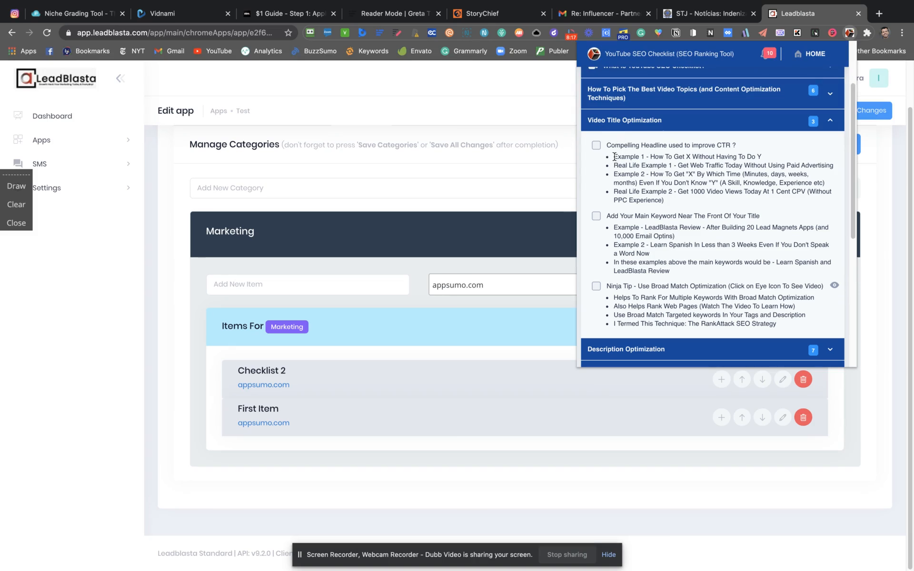
pyautogui.moveTo(614, 157); pyautogui.dragTo(773, 167)
pyautogui.moveTo(659, 200); pyautogui.dragTo(699, 197)
pyautogui.moveTo(669, 250); pyautogui.dragTo(784, 287)
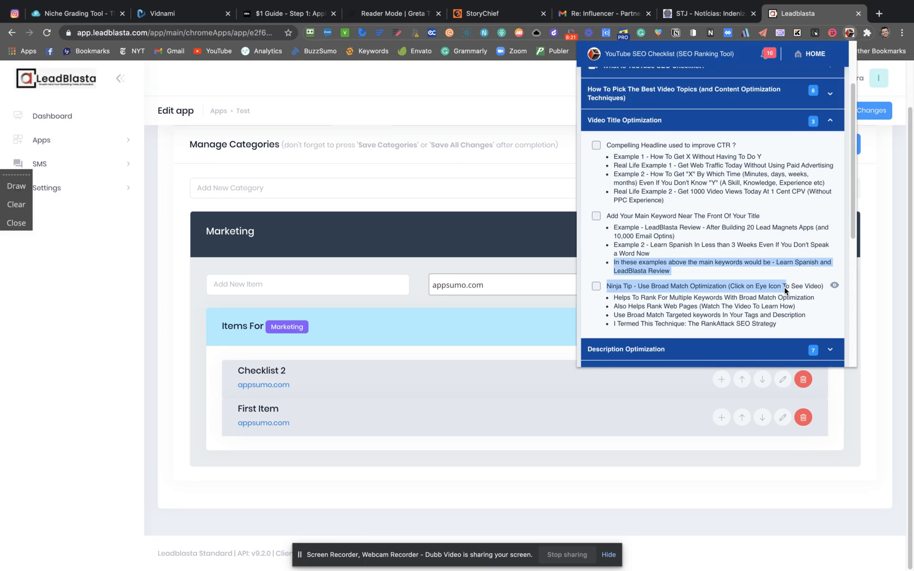
pyautogui.scroll(-5, 761, 262)
pyautogui.click(649, 250)
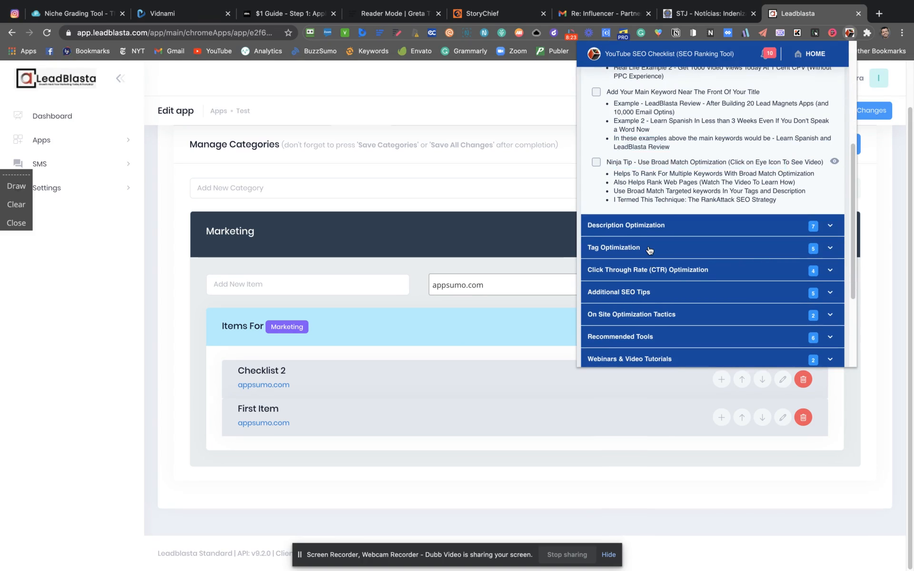
# Close the extension popup and delete the Marketing category from the Test app
pyautogui.click(340, 352)
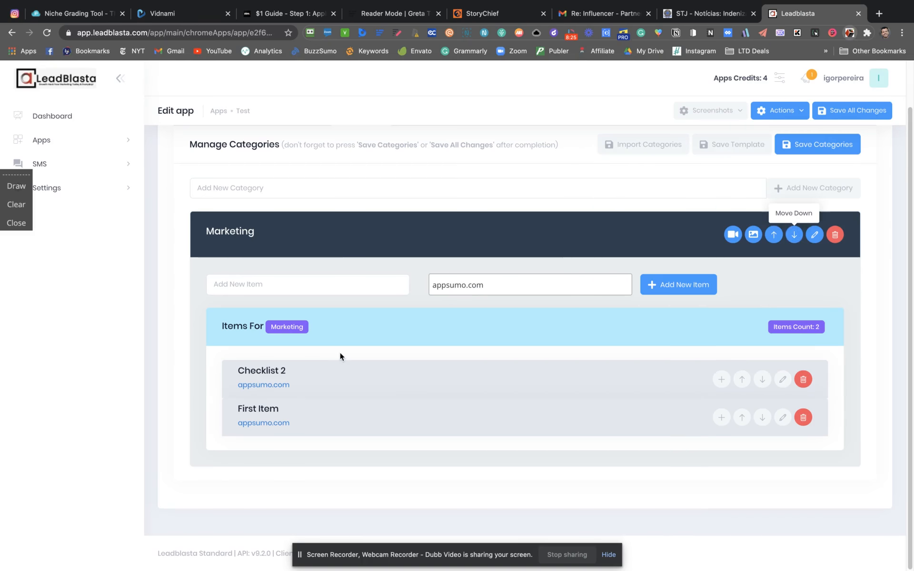
pyautogui.click(839, 234)
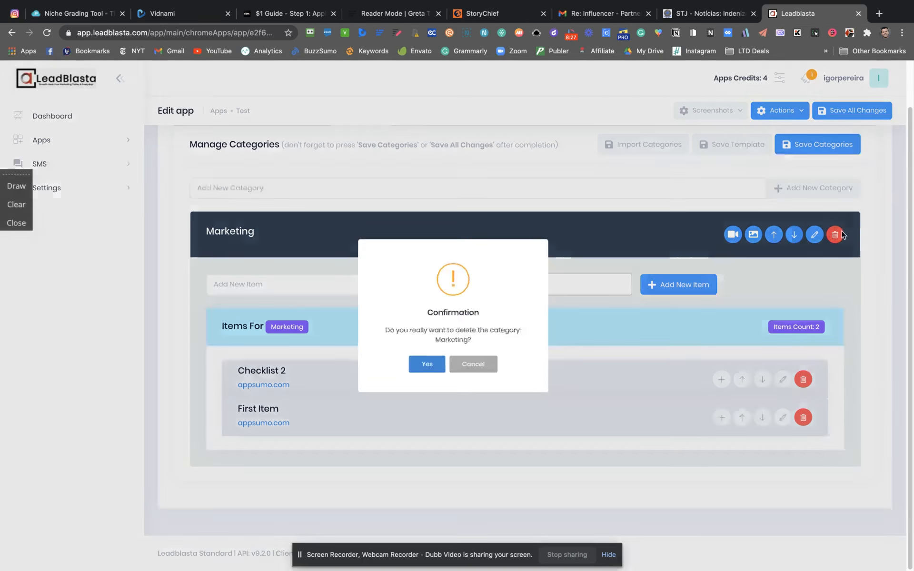
pyautogui.click(437, 367)
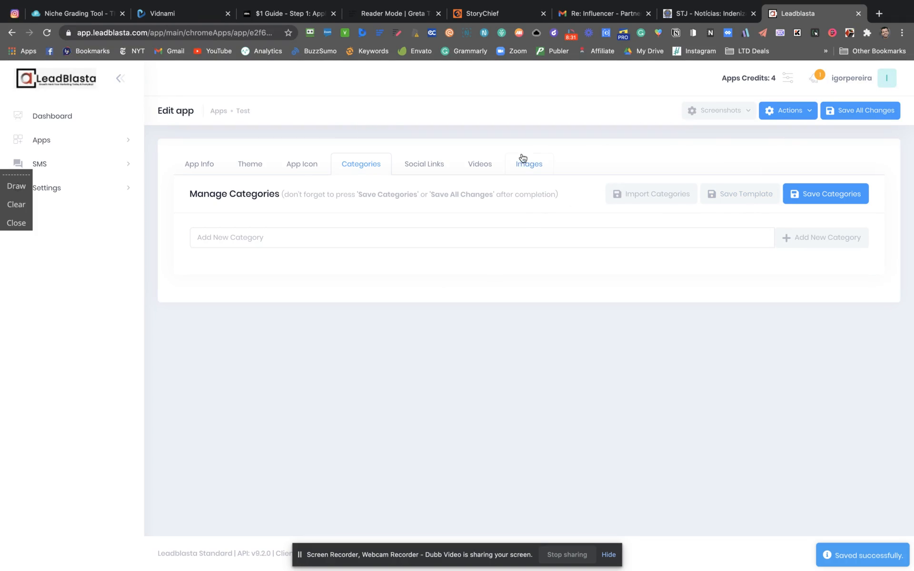
# Reveal the SMS and Settings options in the navigation and open the form for creating a new SMS broadcast
pyautogui.click(89, 152)
pyautogui.click(99, 197)
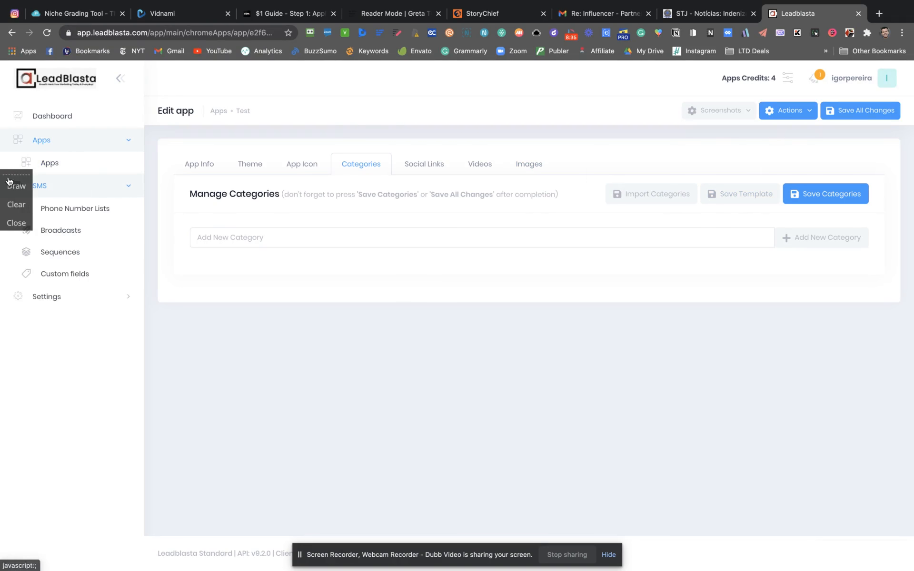
pyautogui.moveTo(4, 173)
pyautogui.mouseDown()
pyautogui.moveTo(2, 409)
pyautogui.moveTo(10, 405)
pyautogui.mouseUp()
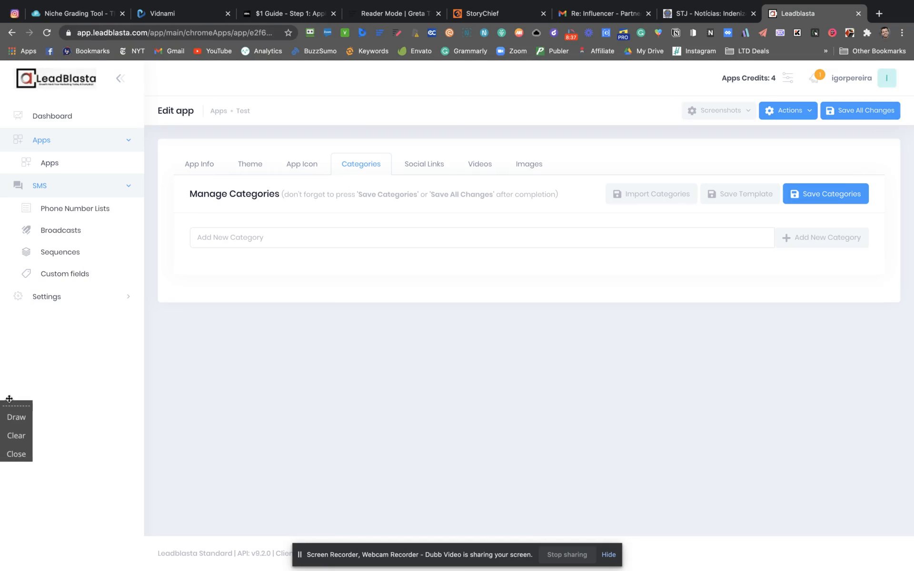
pyautogui.click(82, 195)
pyautogui.click(82, 204)
pyautogui.click(82, 196)
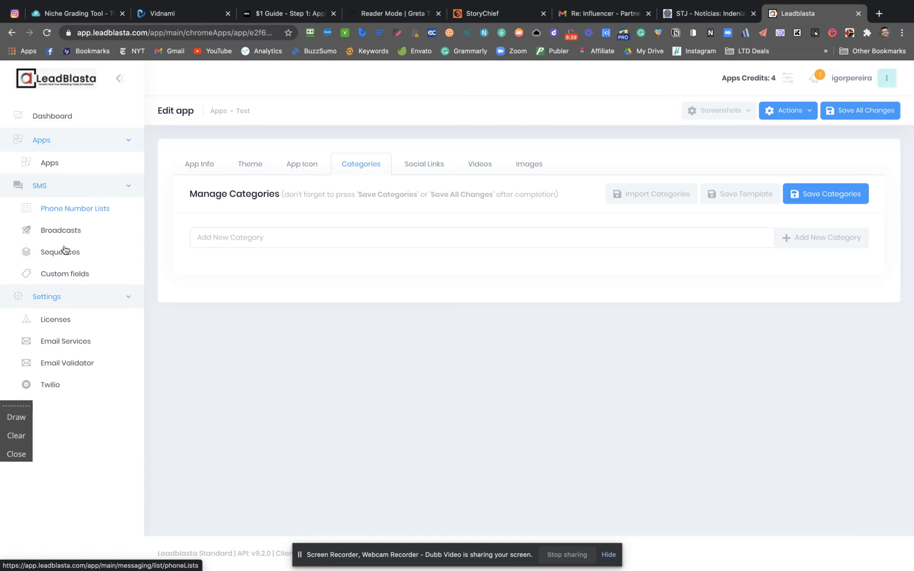
pyautogui.click(60, 231)
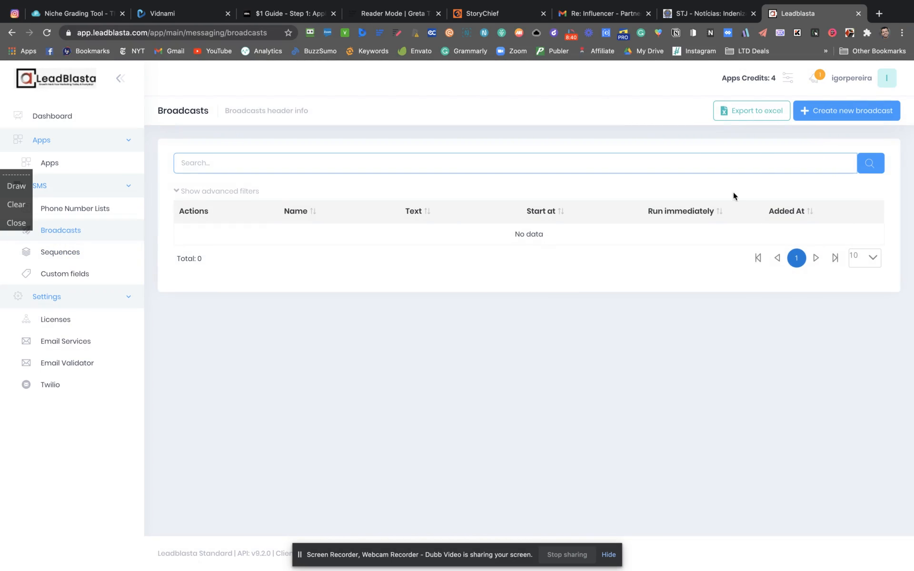
pyautogui.click(816, 116)
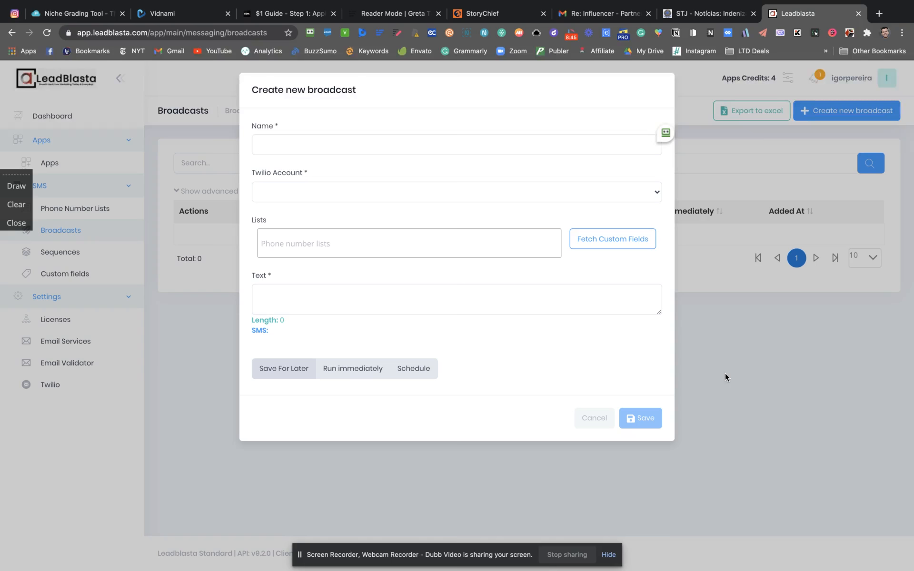
# Cancel the new broadcast and examine which providers can be added under Email Services in the settings
pyautogui.click(595, 425)
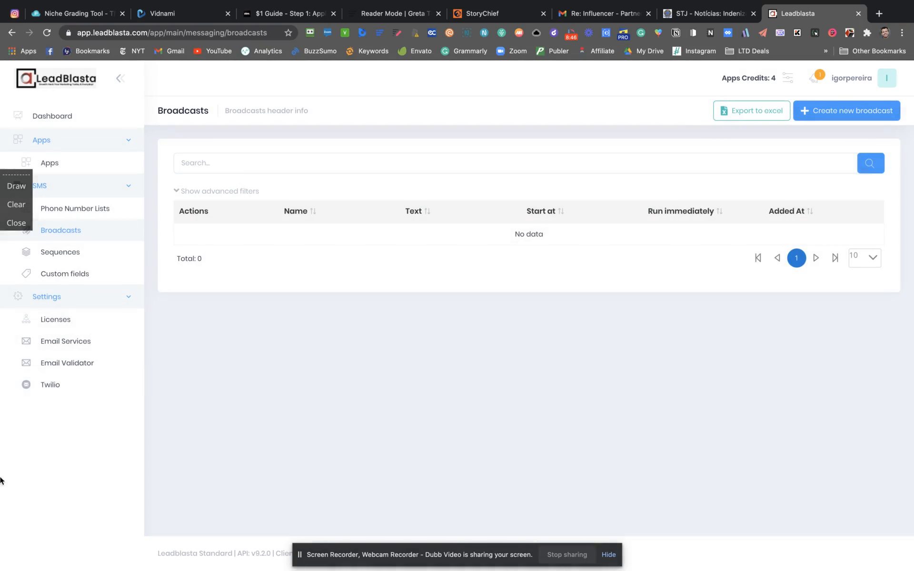
pyautogui.click(74, 345)
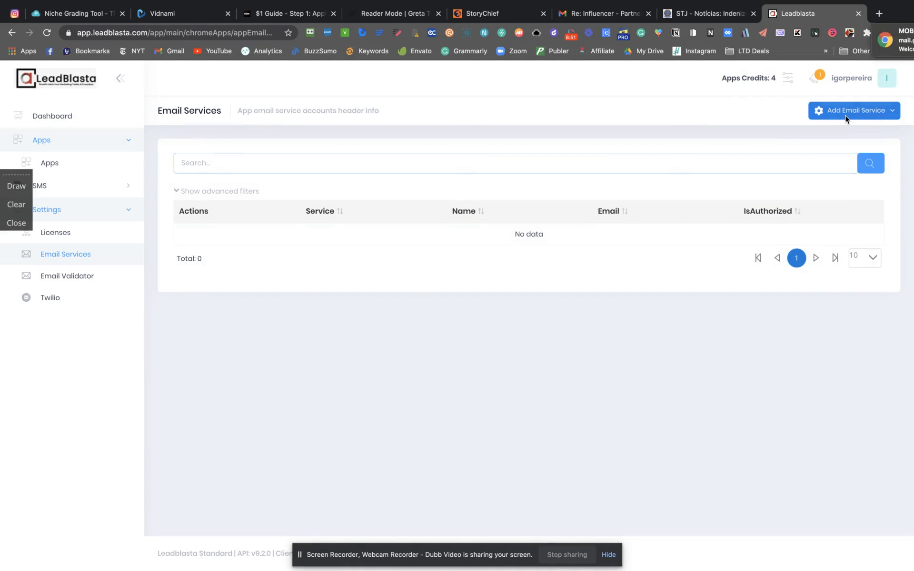
pyautogui.click(846, 116)
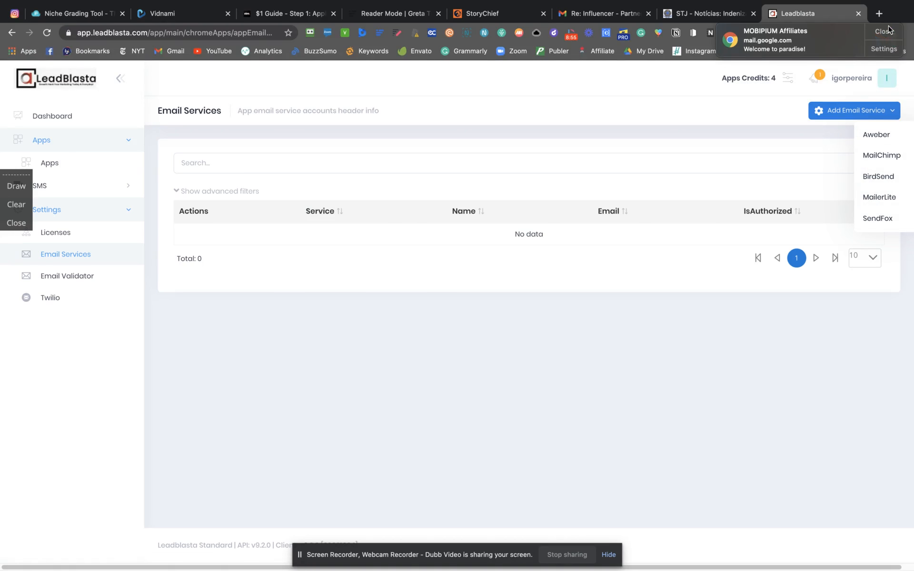
pyautogui.click(884, 32)
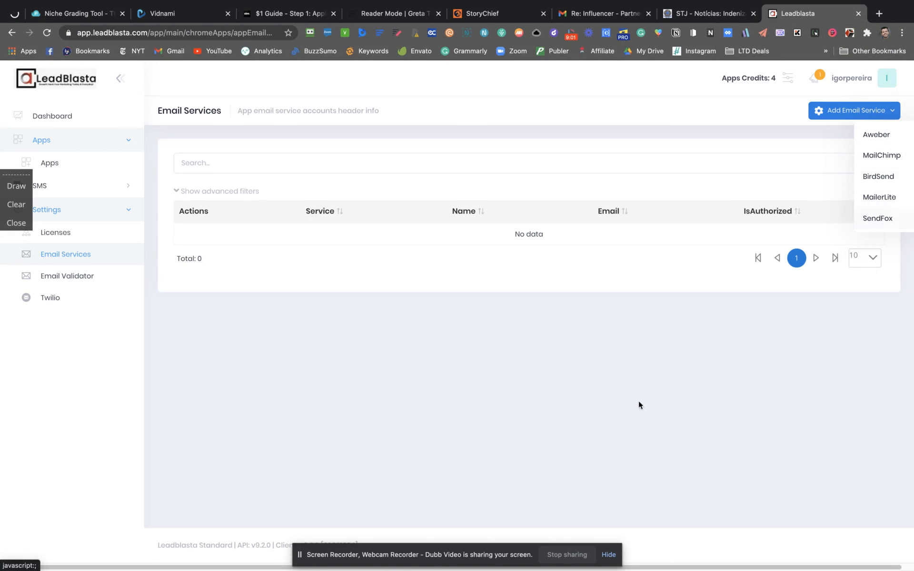
pyautogui.click(235, 377)
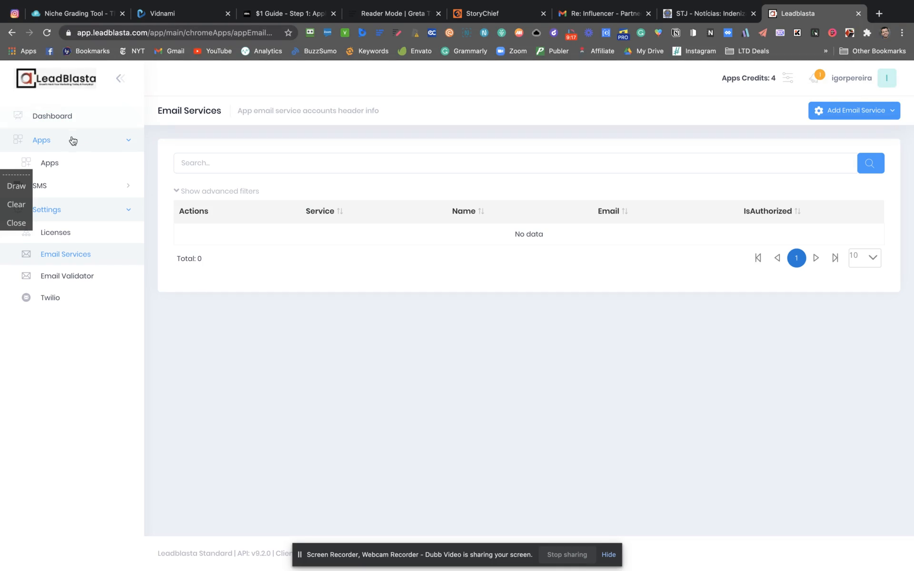
# Open the Test app for editing and look through its App Info fields
pyautogui.click(78, 169)
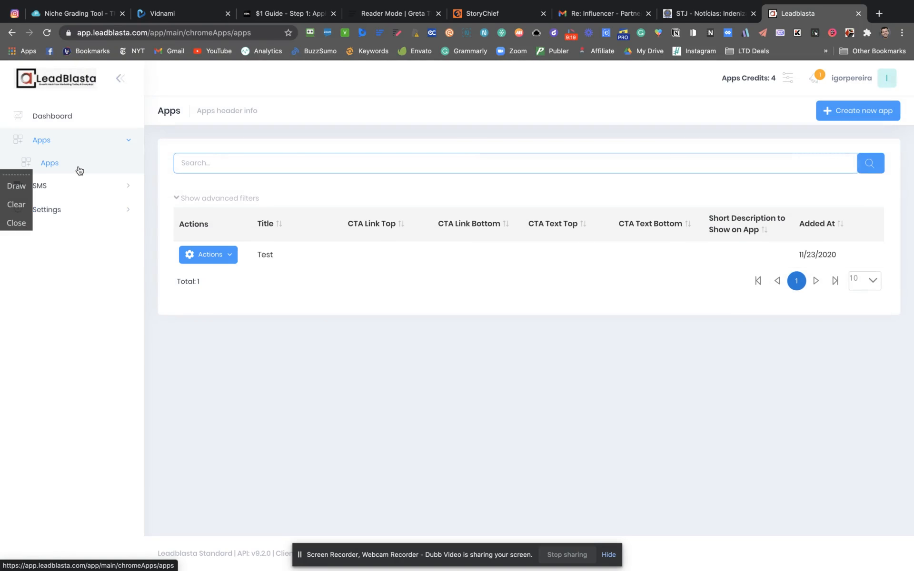
pyautogui.click(218, 257)
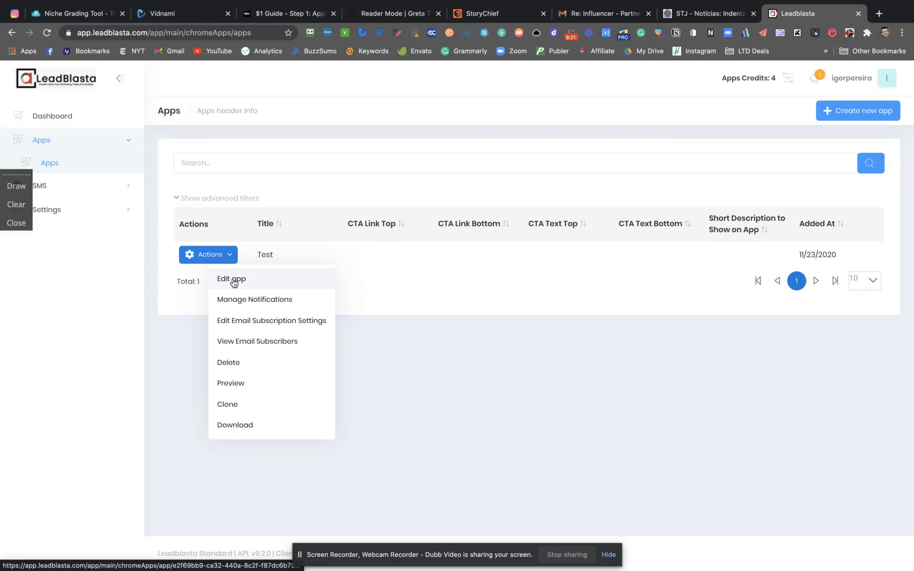
pyautogui.click(234, 281)
pyautogui.scroll(-5, 333, 425)
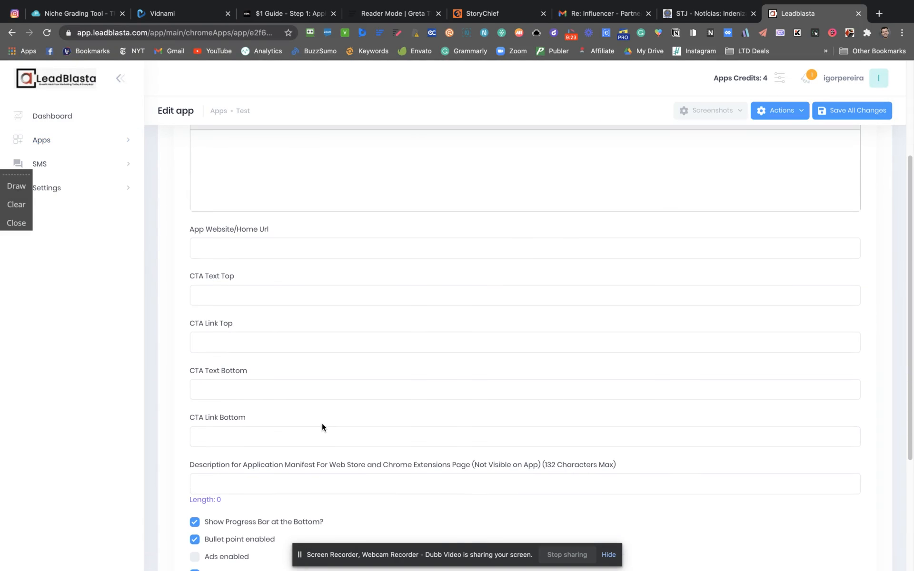
pyautogui.scroll(-3, 476, 318)
pyautogui.scroll(5, 352, 318)
pyautogui.scroll(2, 352, 318)
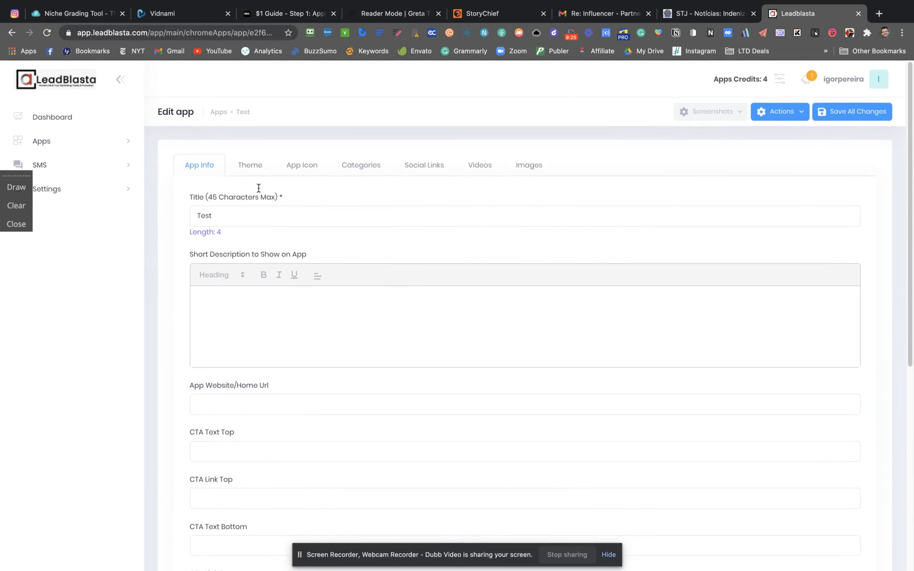
# Review the Test app's Theme, App Icon, Categories and Social Links sections, ending on Categories
pyautogui.click(265, 167)
pyautogui.click(303, 166)
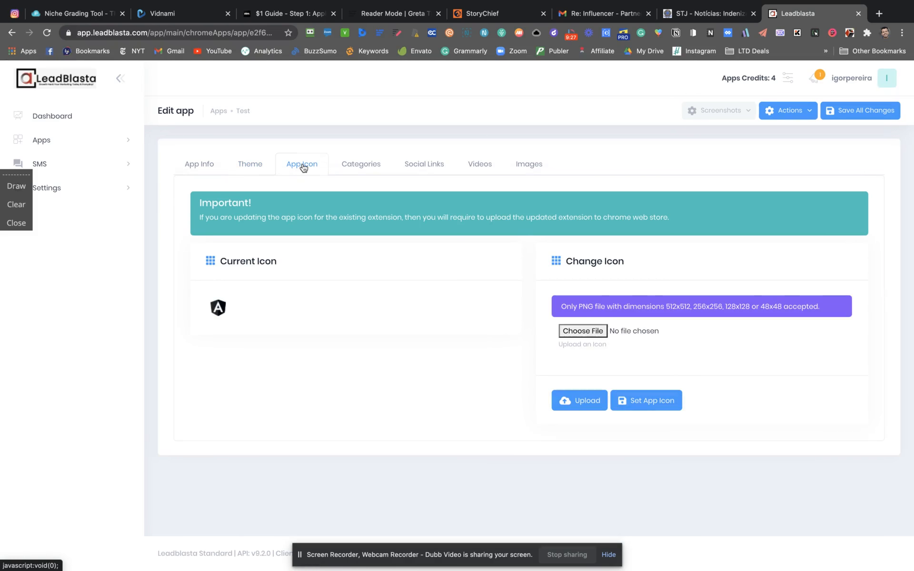
pyautogui.click(360, 162)
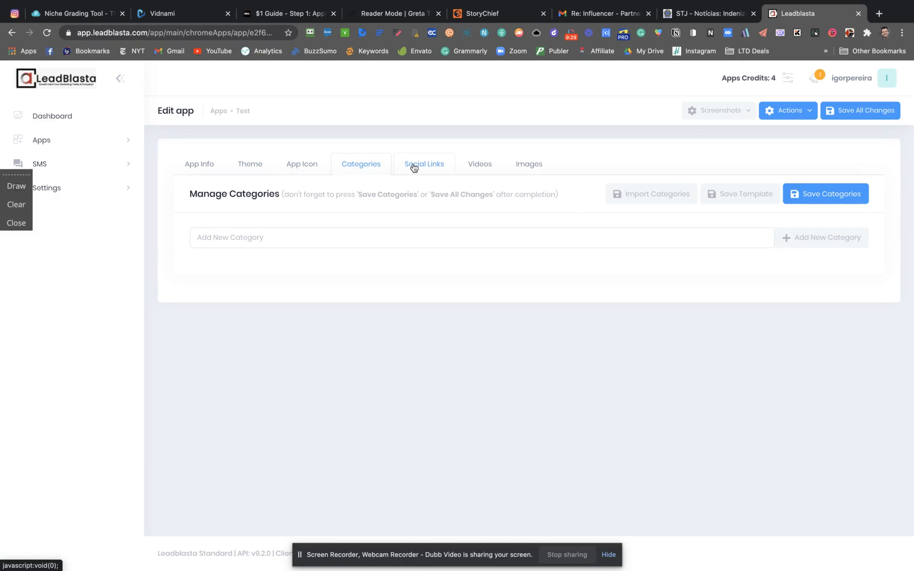
pyautogui.click(414, 166)
pyautogui.click(379, 165)
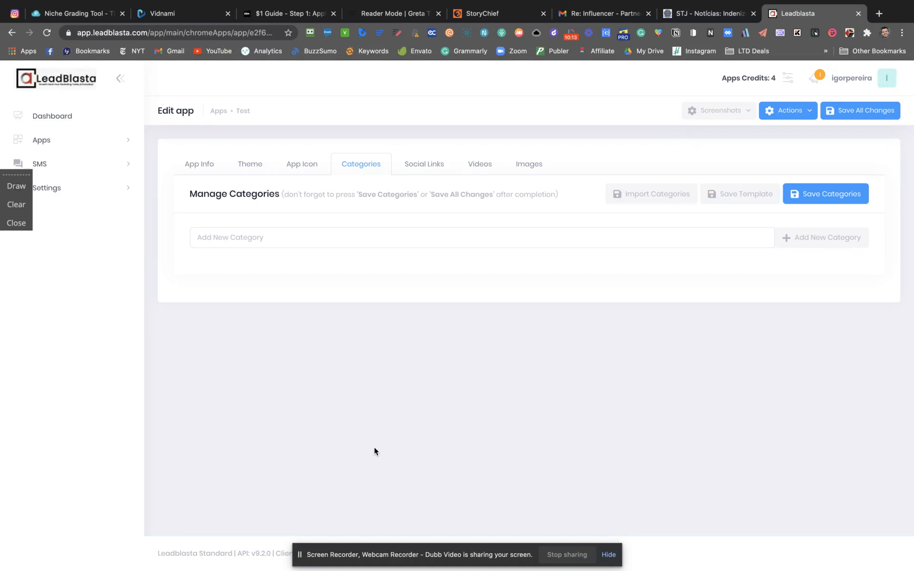
pyautogui.click(571, 33)
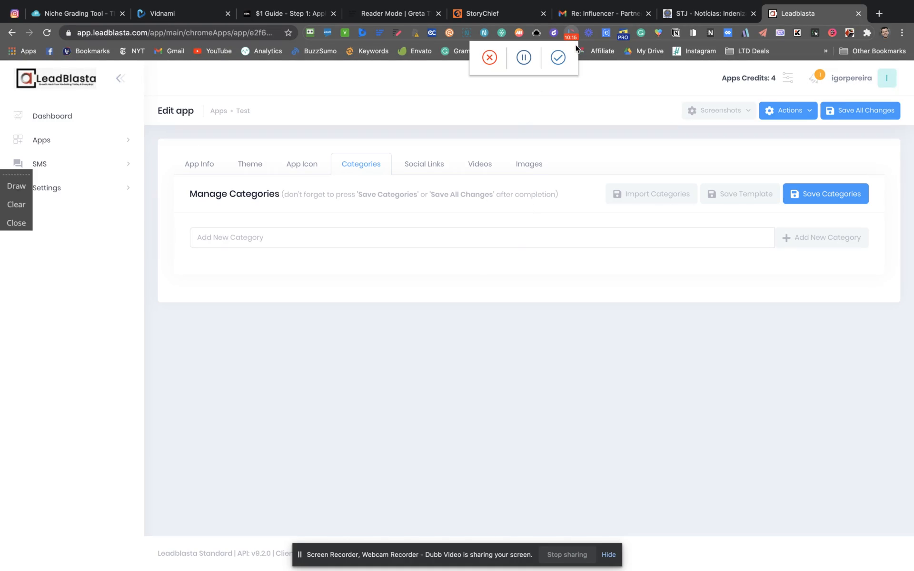